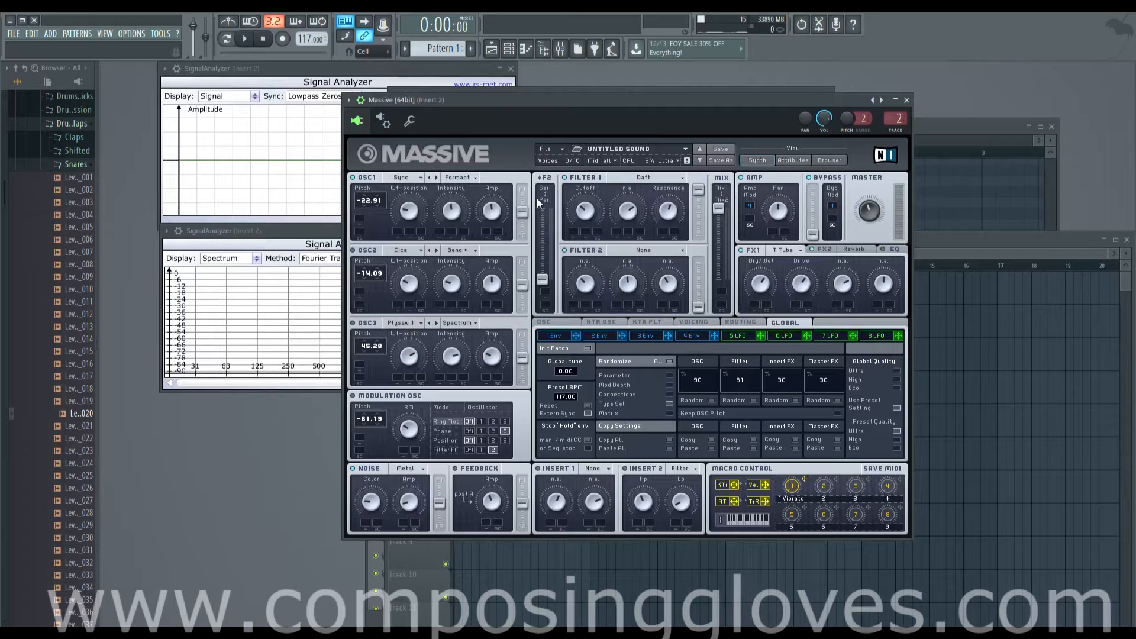
Step: Create a new blank sound in the synth and show its global settings
click(547, 149)
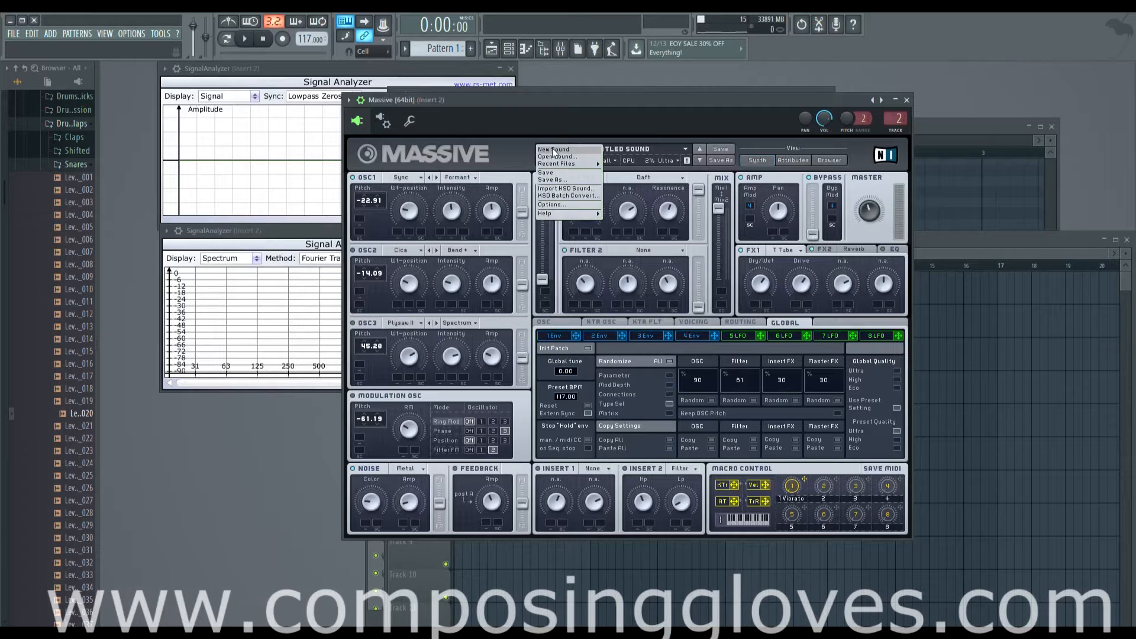
click(552, 151)
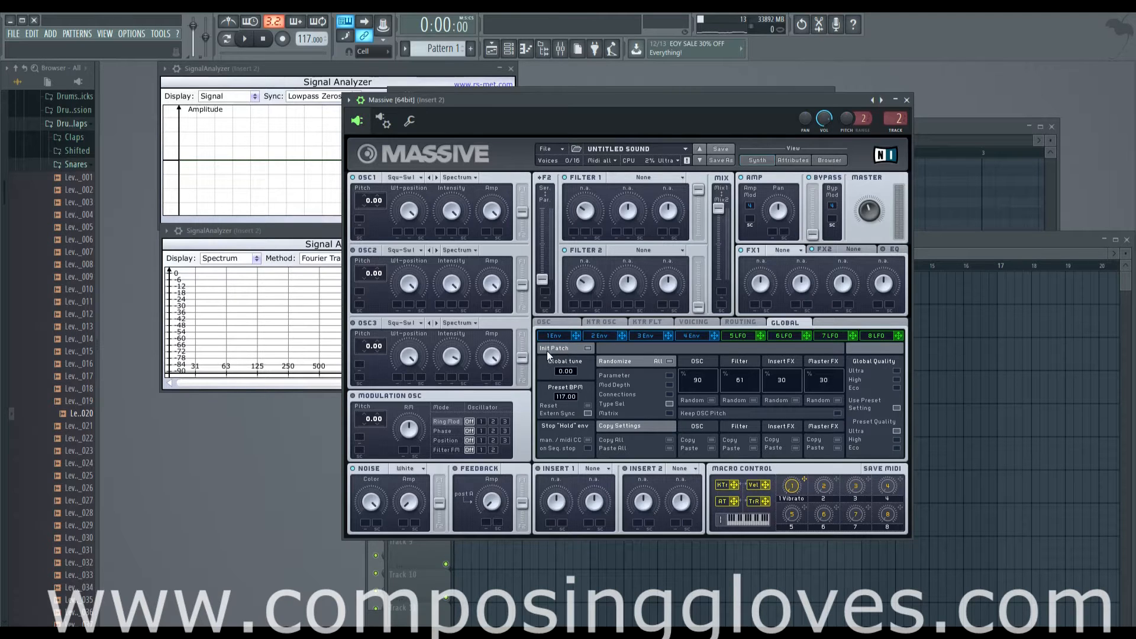
click(707, 322)
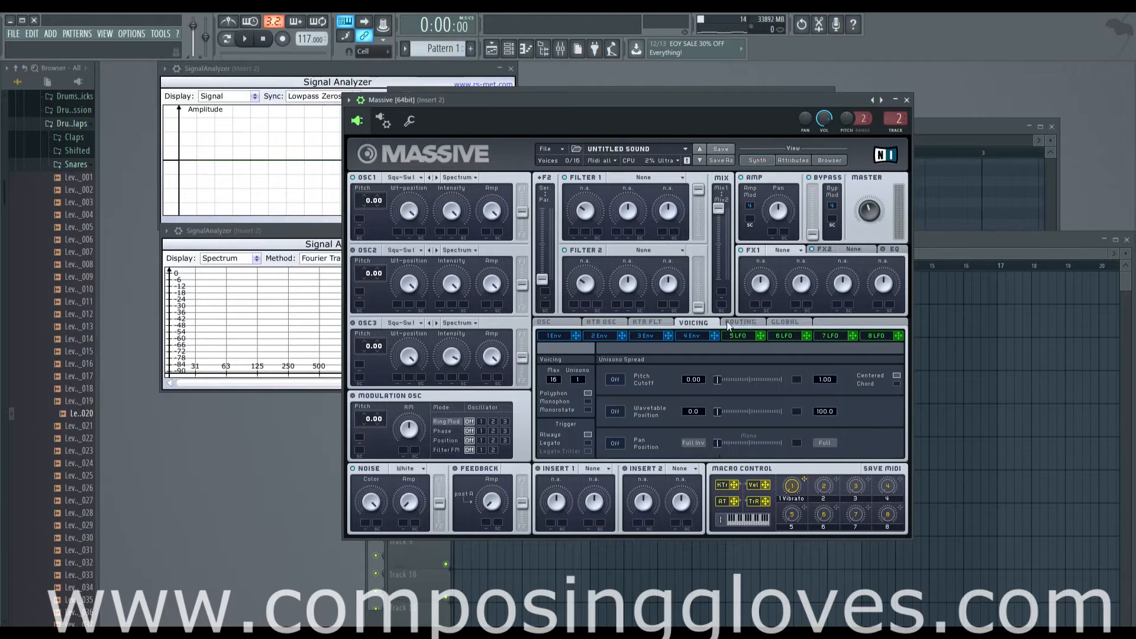
click(782, 322)
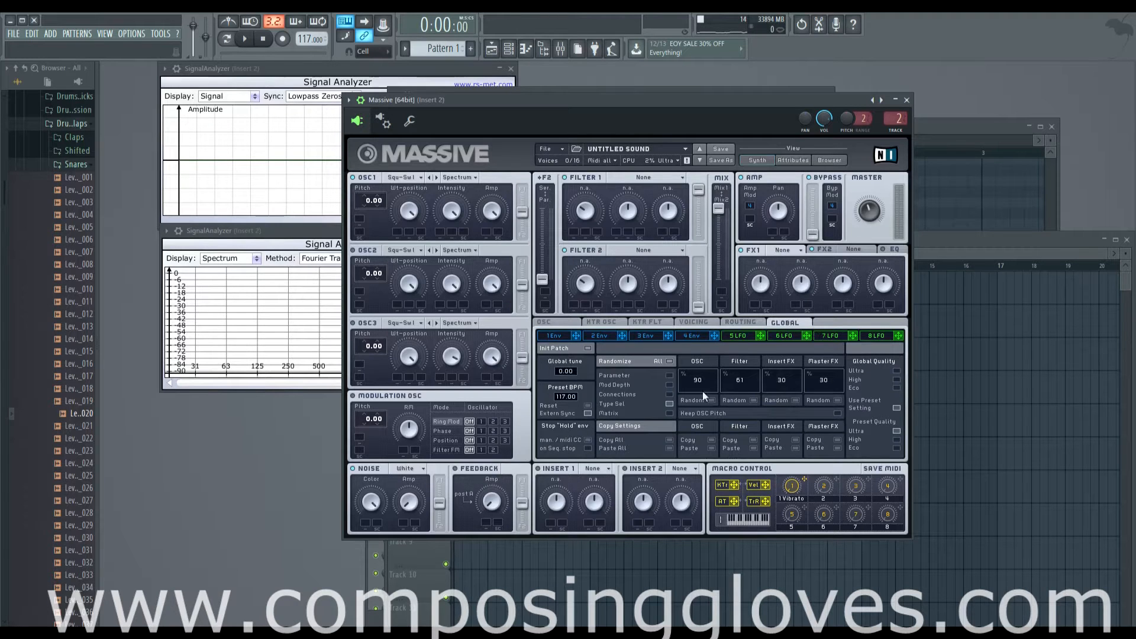
Step: Try Init Patch before and after loading the next preset, and create a new blank sound again
click(588, 348)
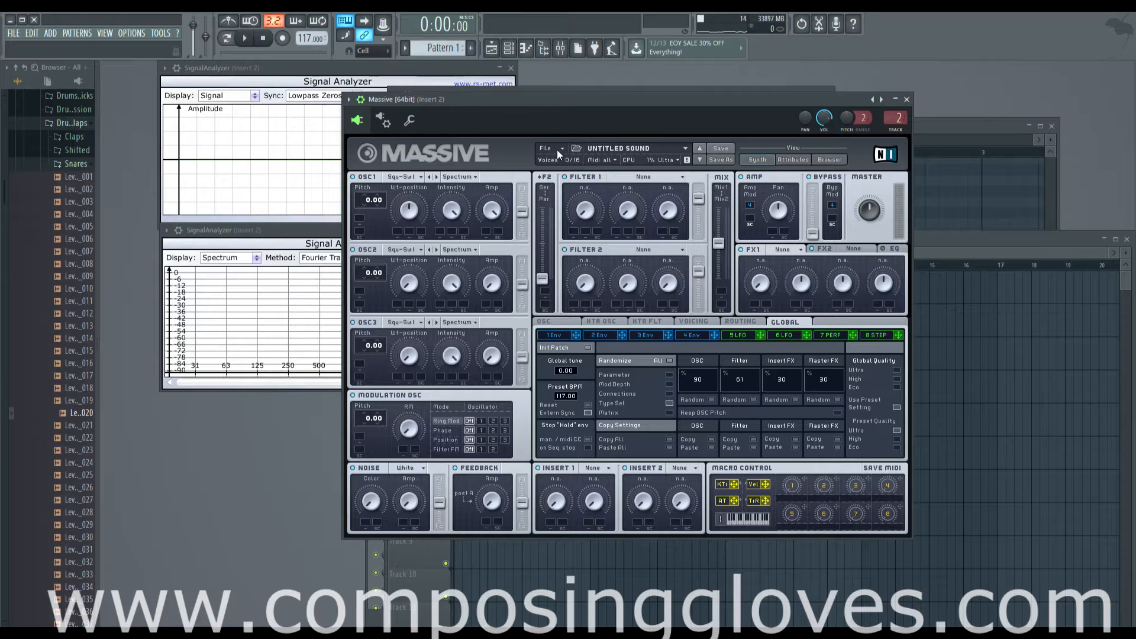
click(700, 159)
click(588, 348)
click(555, 149)
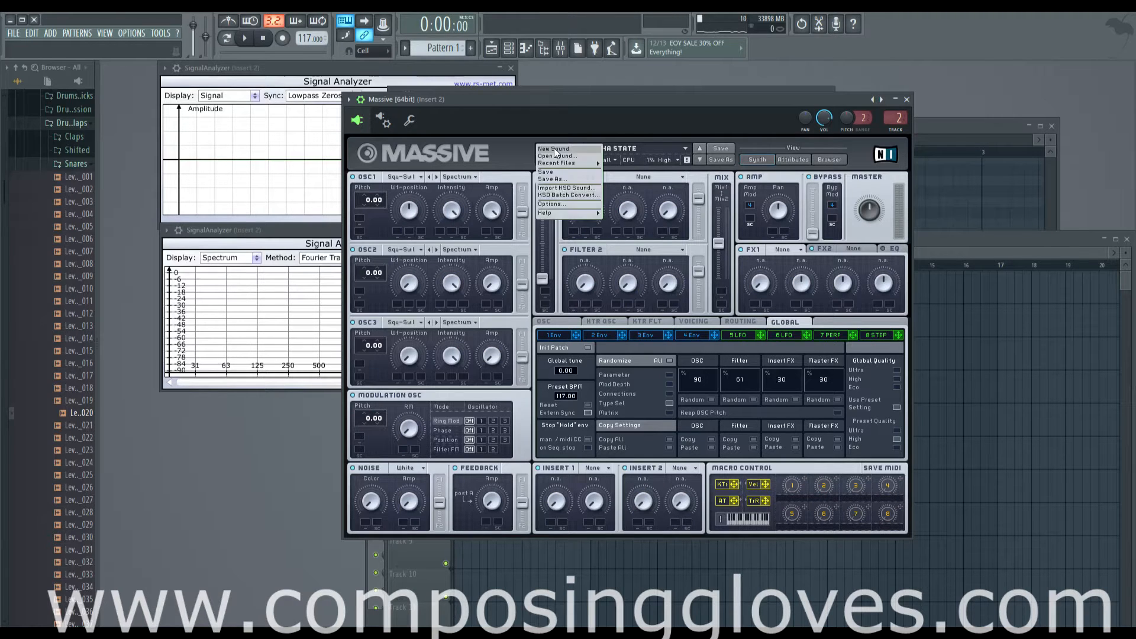
click(567, 150)
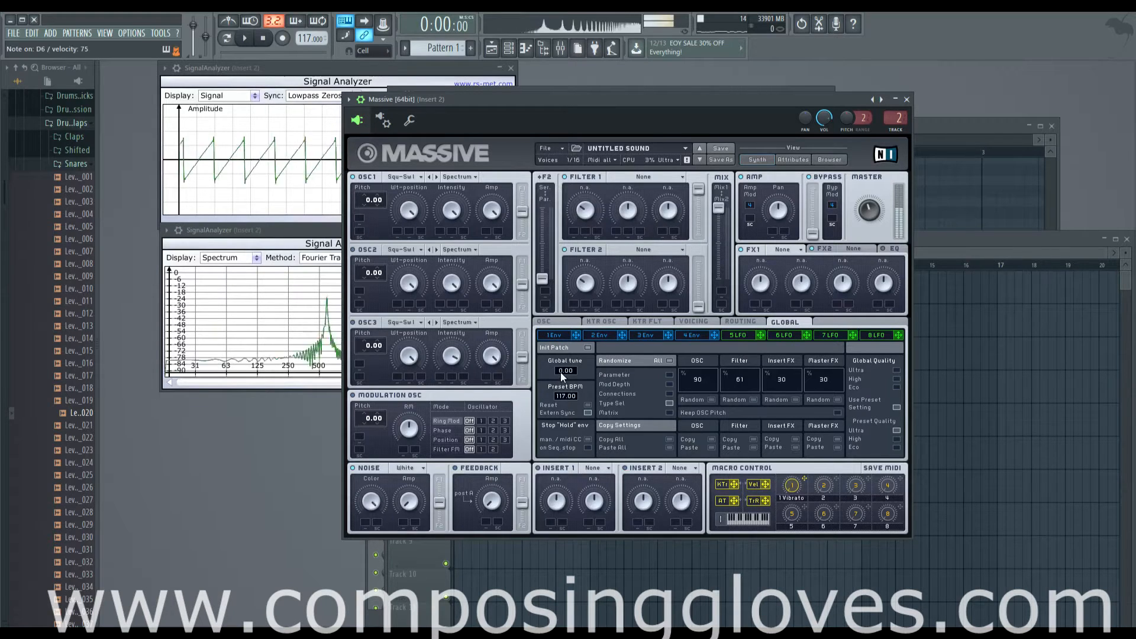
Step: Set the global tune to -1.00, step through the presets up to Banged, and start a new blank sound
drag(560, 371, 559, 379)
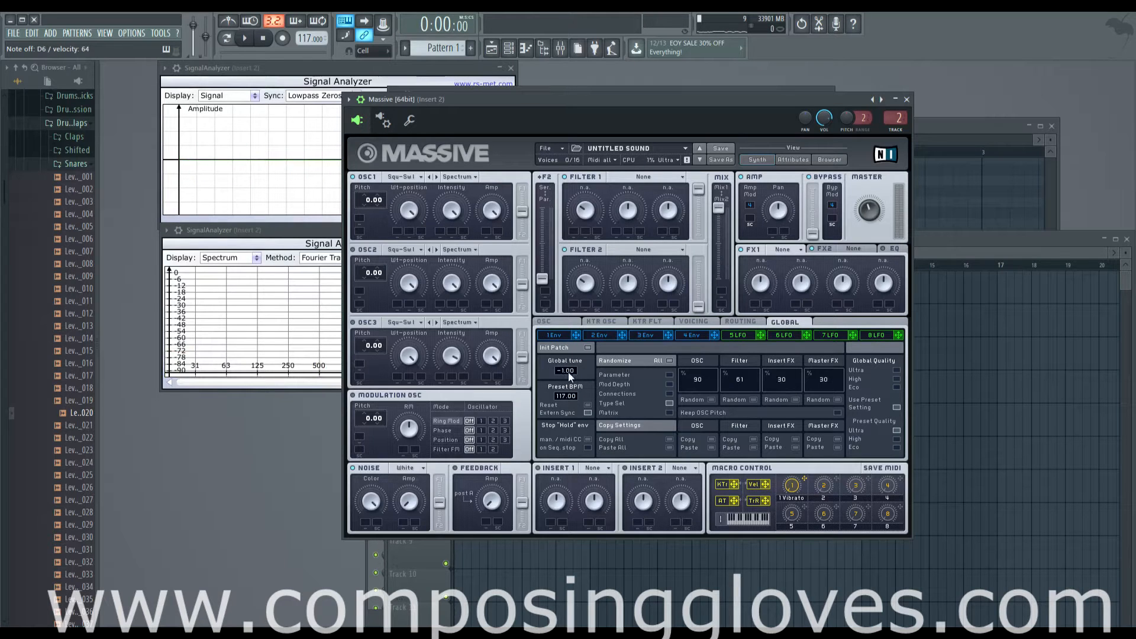
click(699, 159)
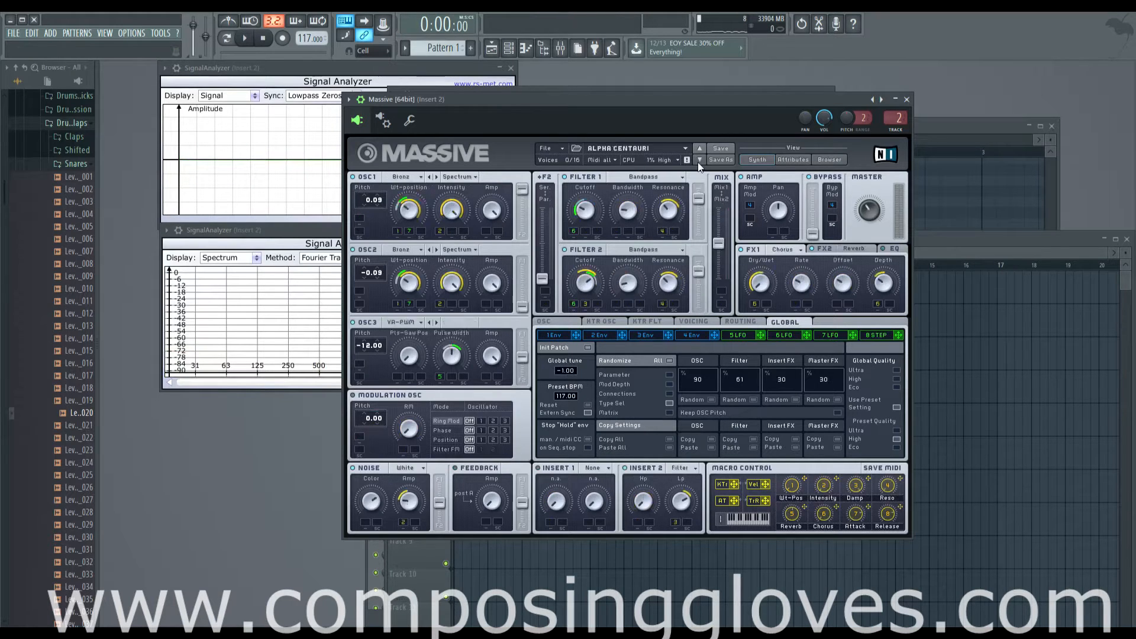
click(699, 160)
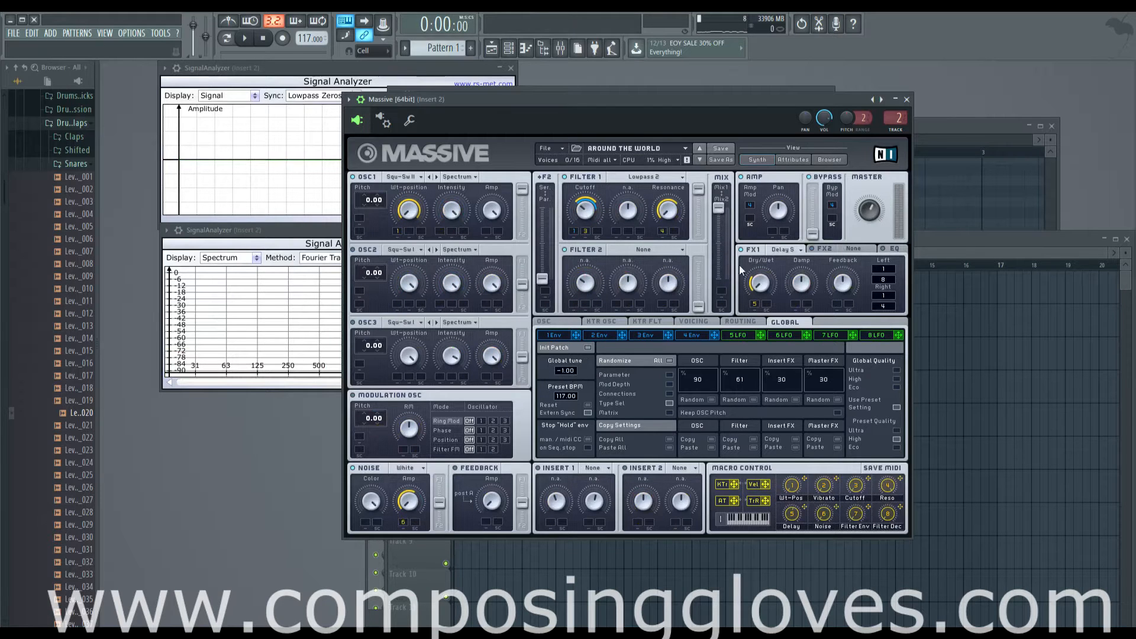
click(700, 159)
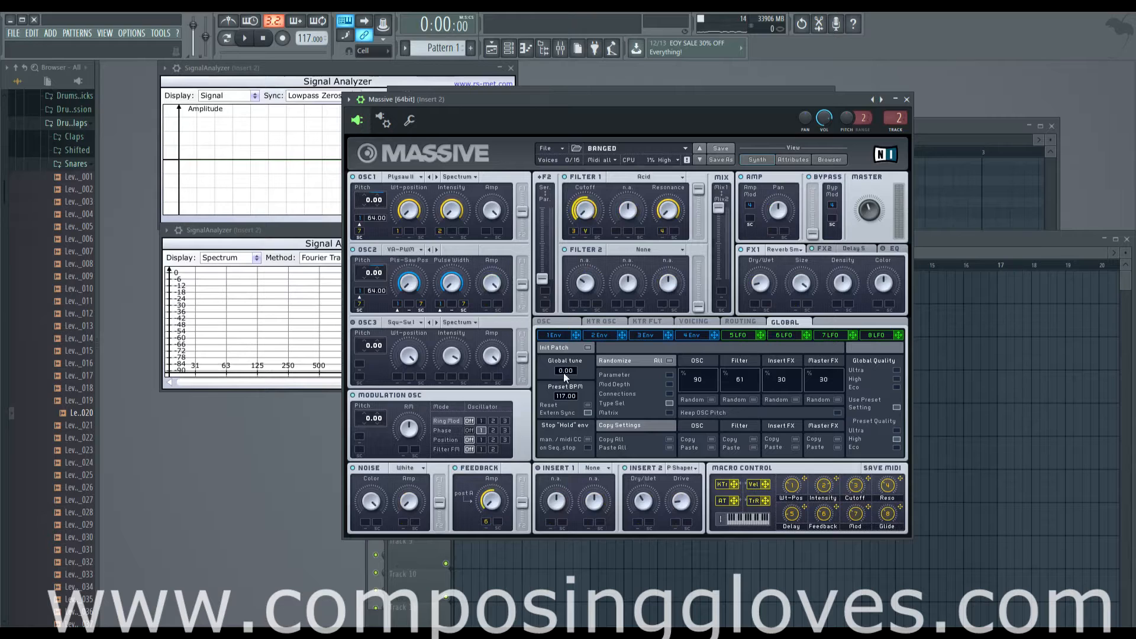
click(562, 149)
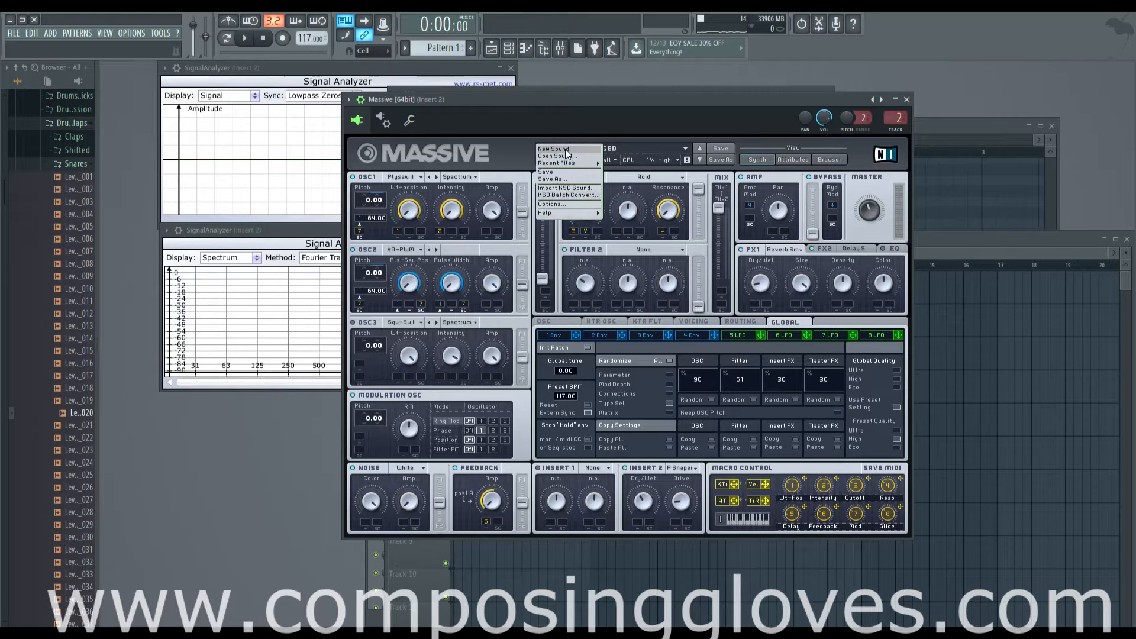
click(567, 157)
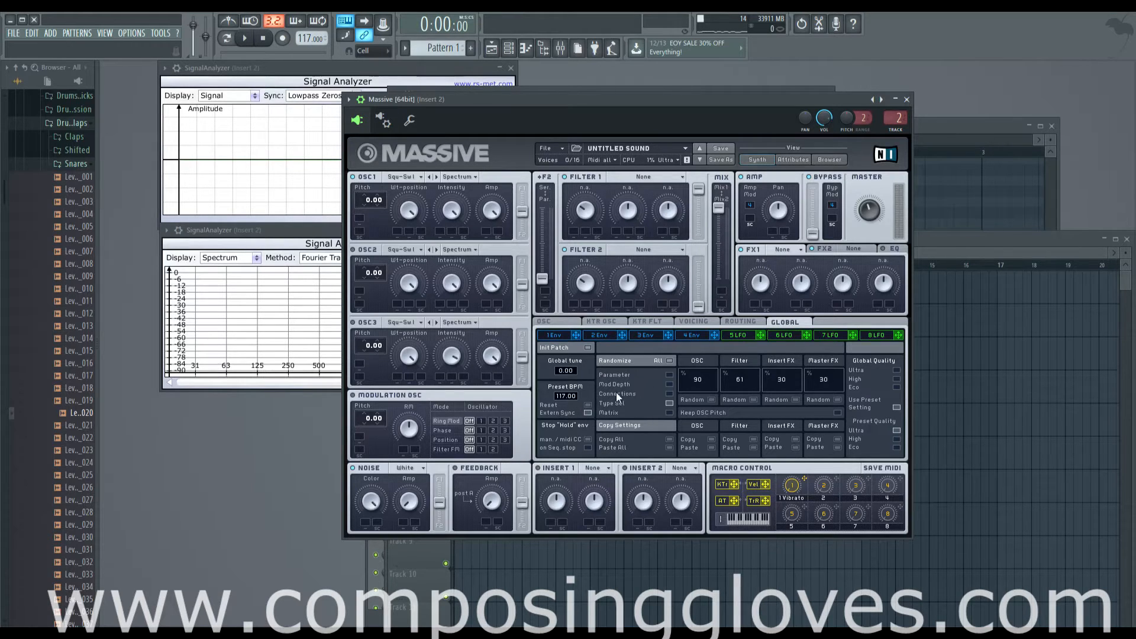
Step: Adjust the synth's preset BPM and raise the project tempo to 179 BPM
click(943, 247)
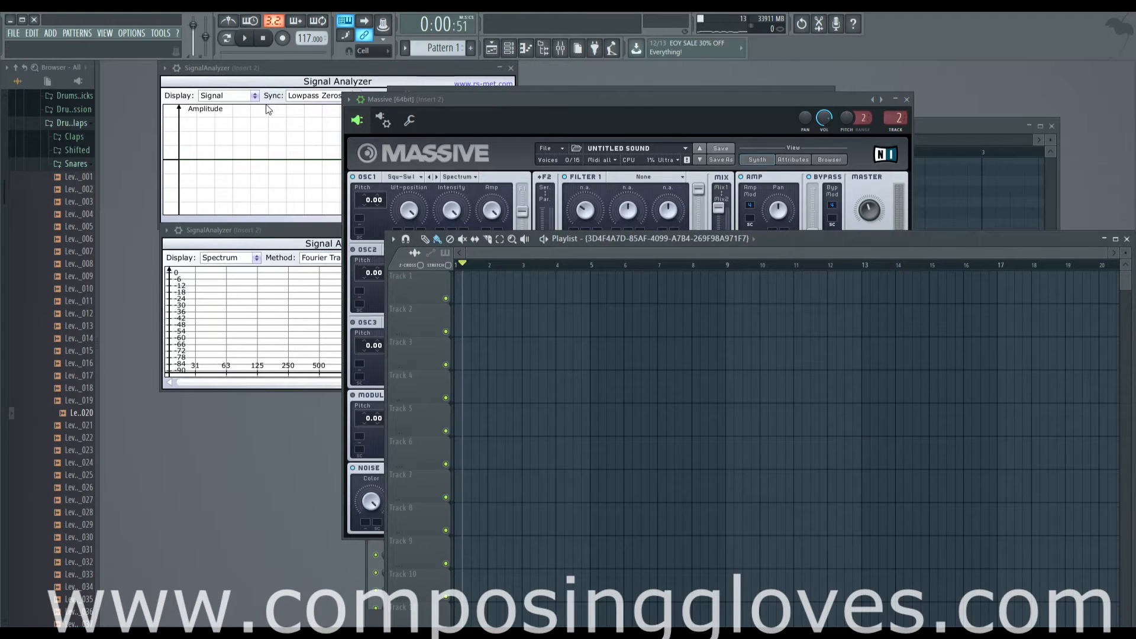
click(577, 94)
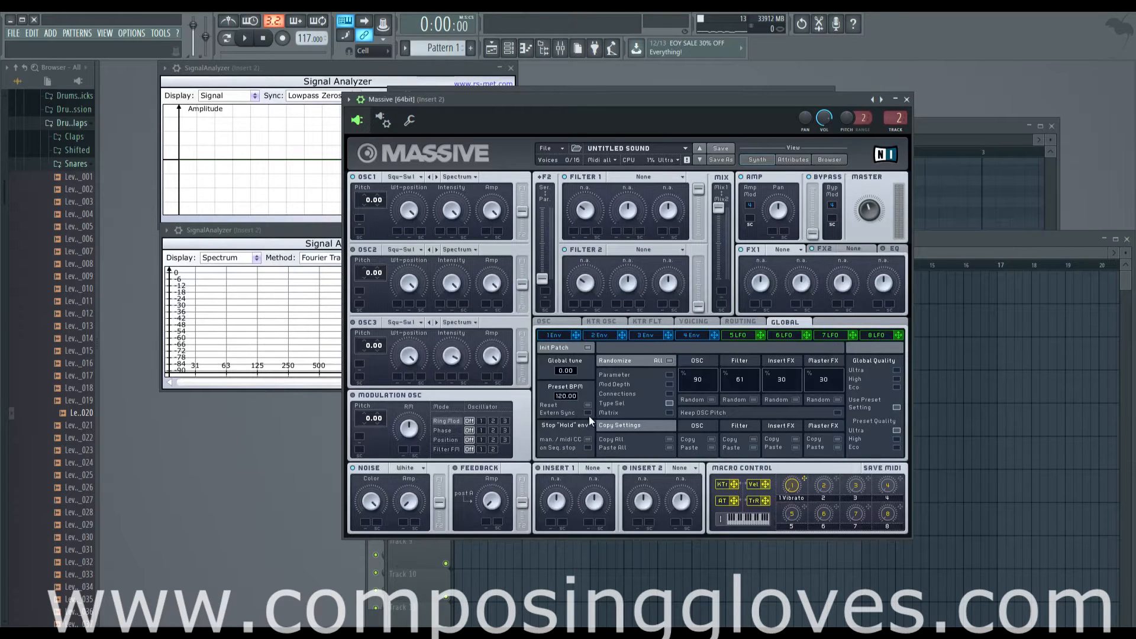
drag(565, 420, 565, 393)
drag(310, 39, 310, 2)
Step: Show envelopes 3 and 4, and lower the synth's master volume while playing test notes
click(651, 336)
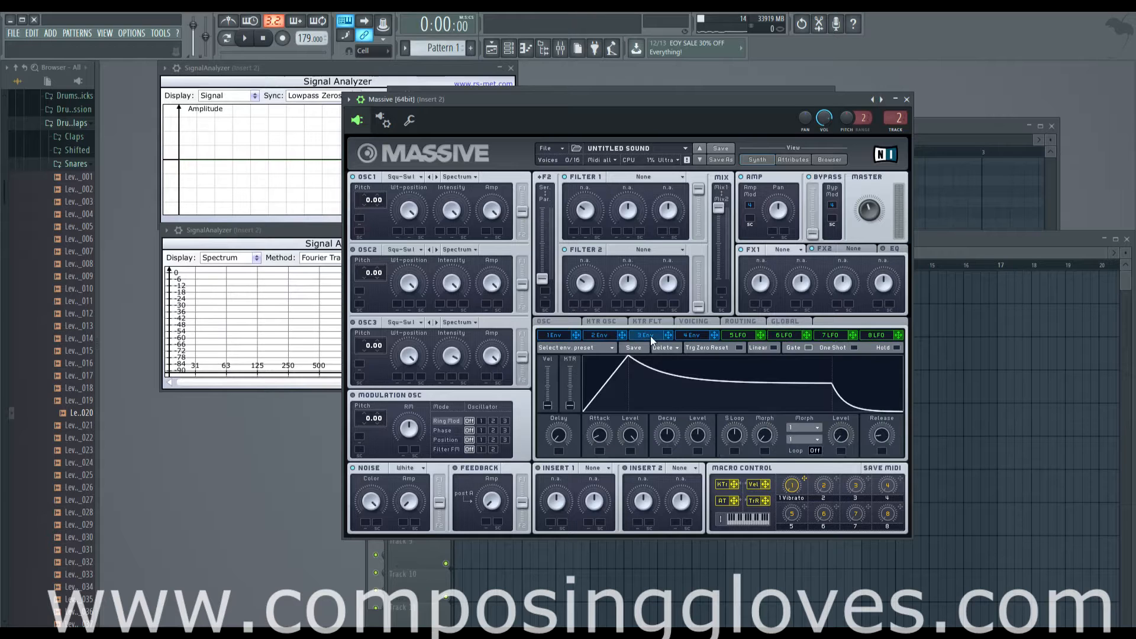
click(684, 336)
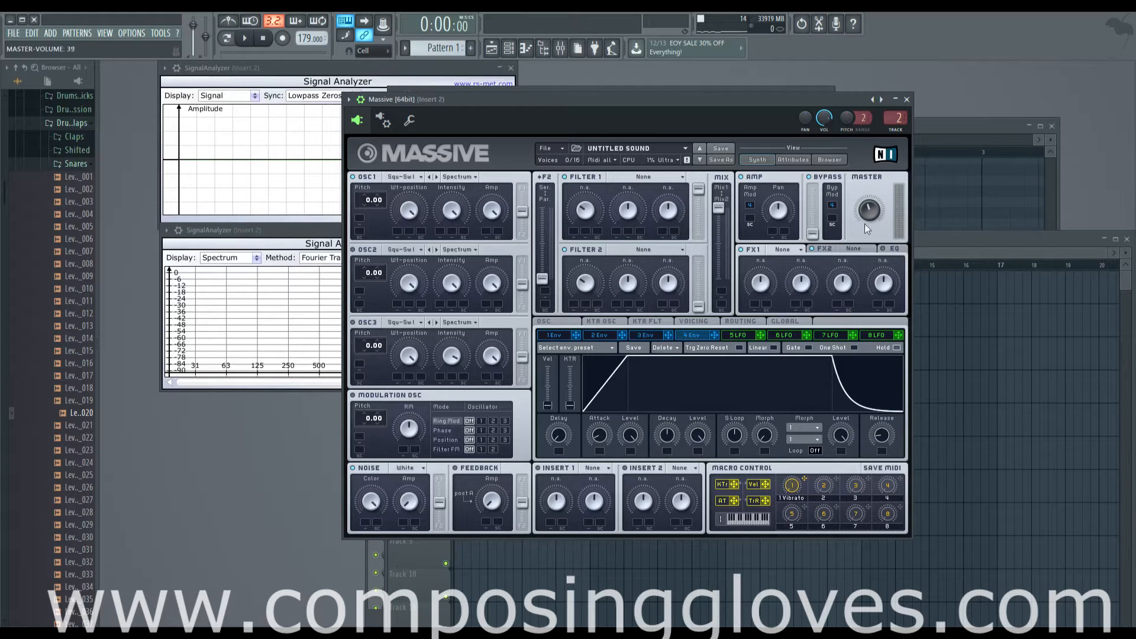
key(t)
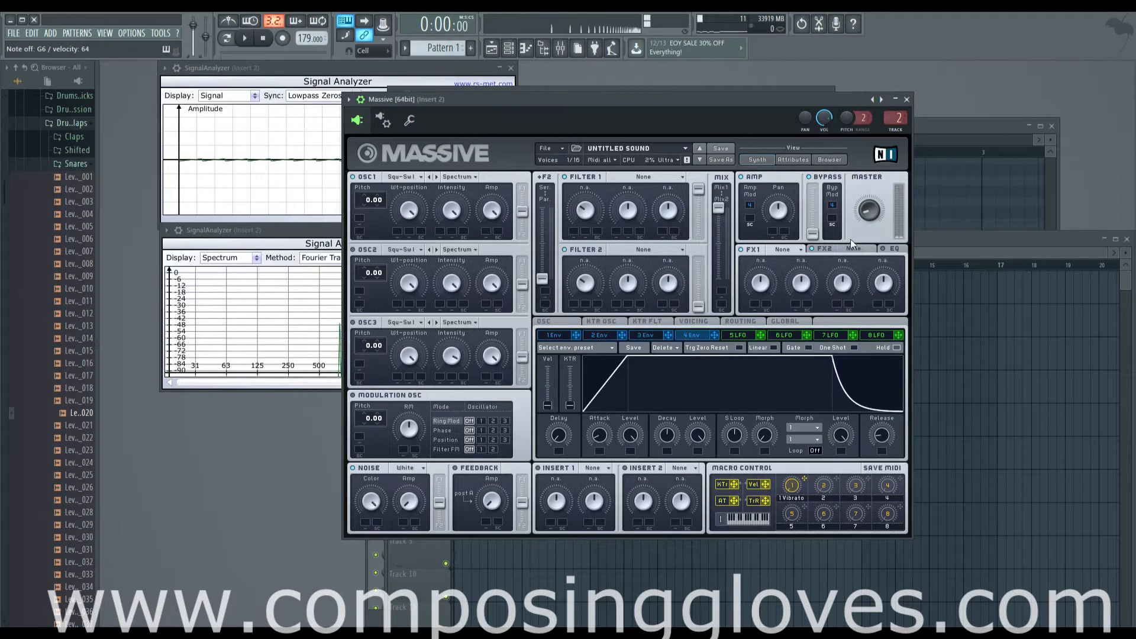
key(i)
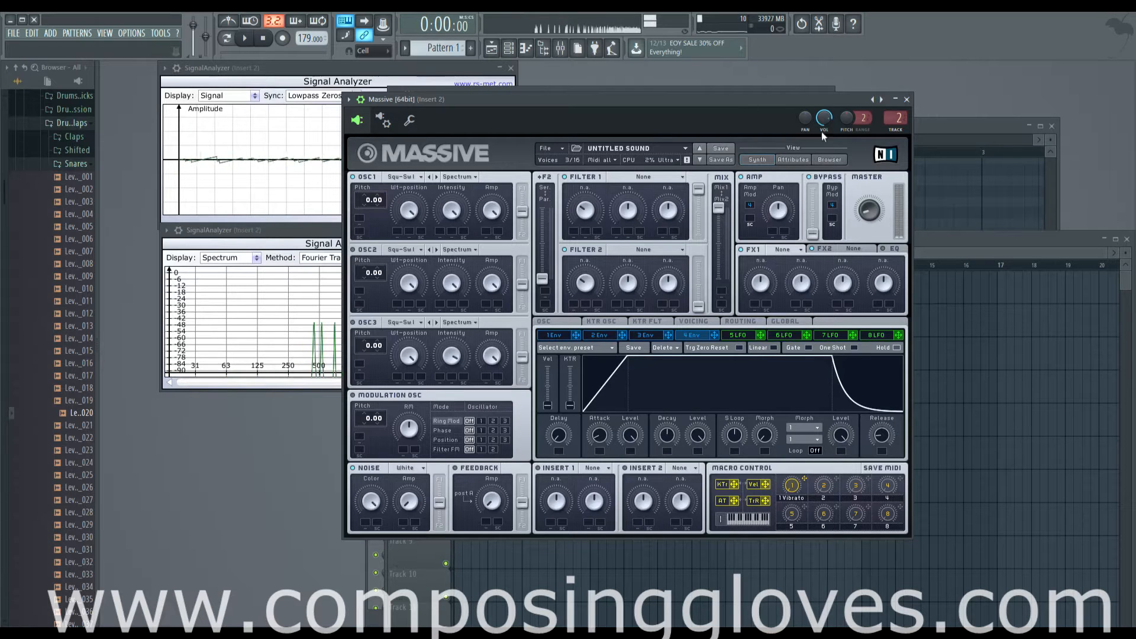
key(t)
Step: Look at the preset browser, and return to the synth's global settings
click(829, 158)
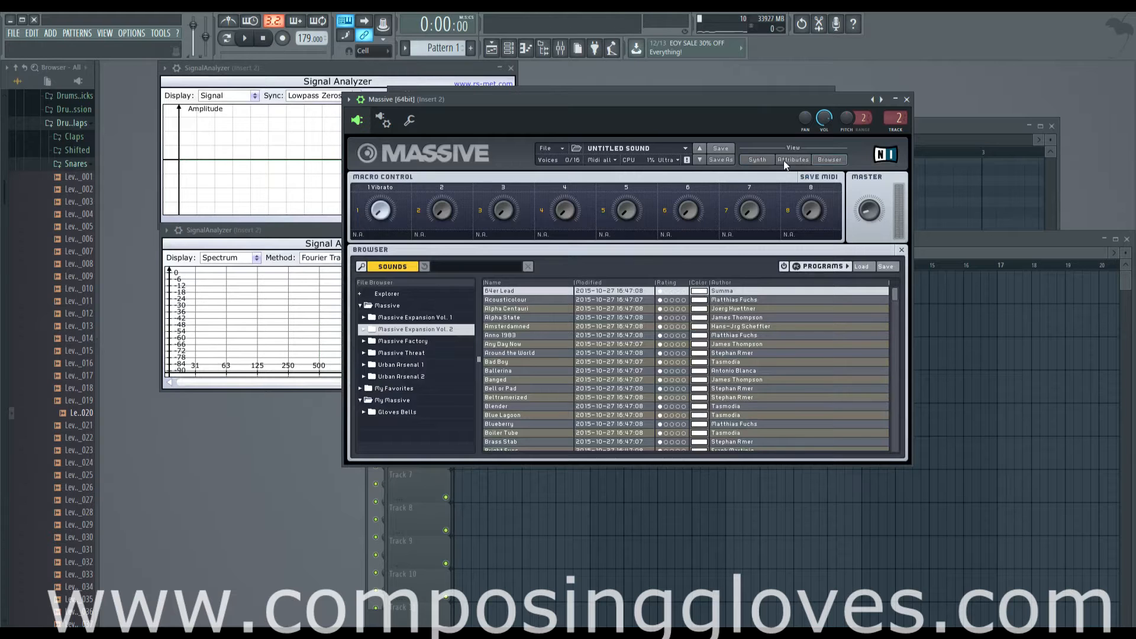
click(759, 160)
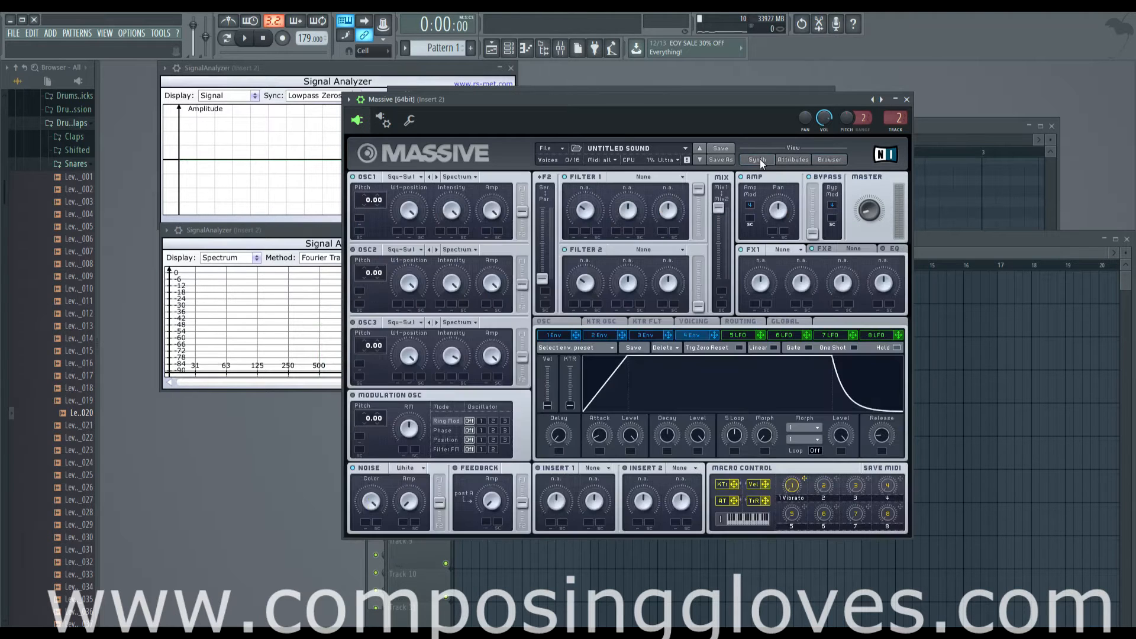
click(785, 322)
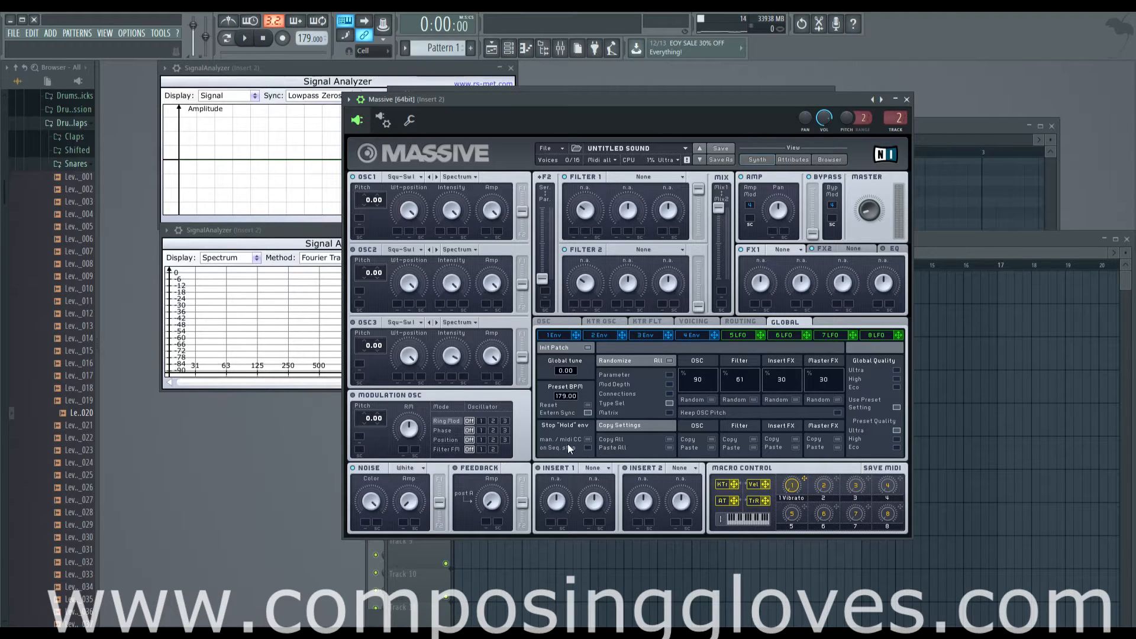
Step: Trigger the manual Stop "Hold" env reset and view its MIDI learn options
click(588, 439)
right_click(587, 441)
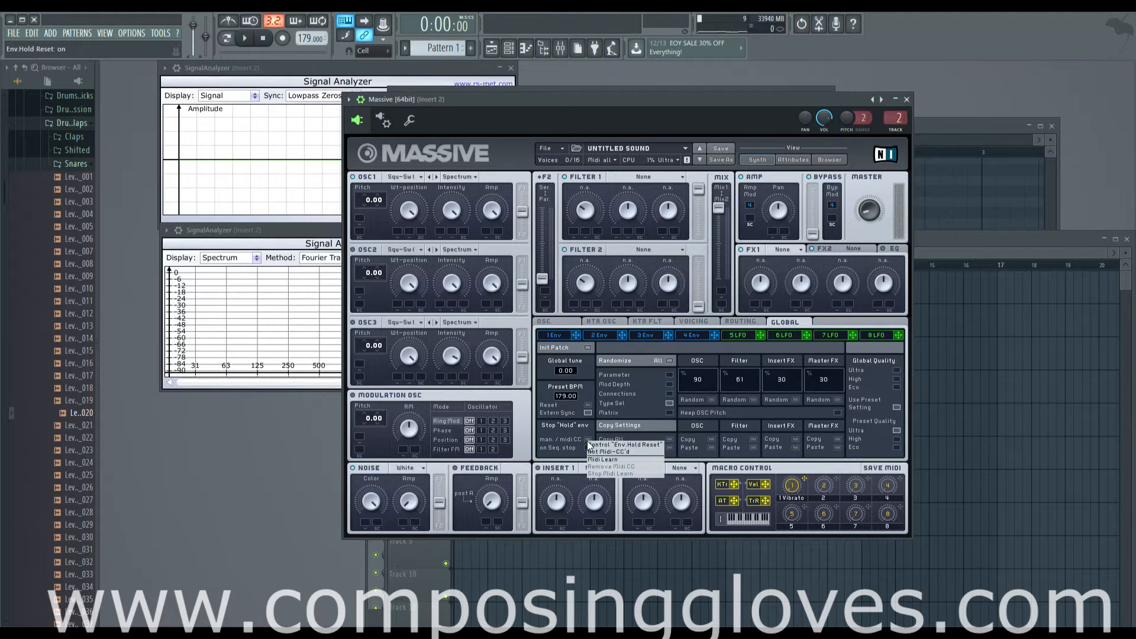
click(544, 431)
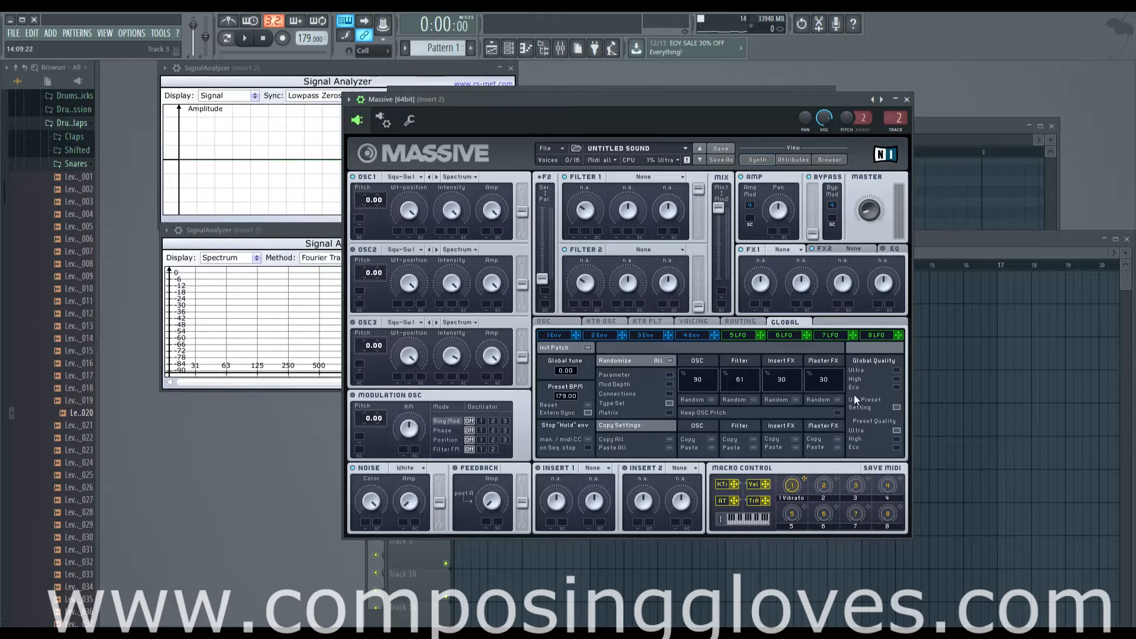
Step: With Use Preset Setting selected, load the Alpha Centauri preset and set its preset quality to Ultra
click(897, 407)
click(699, 158)
click(699, 159)
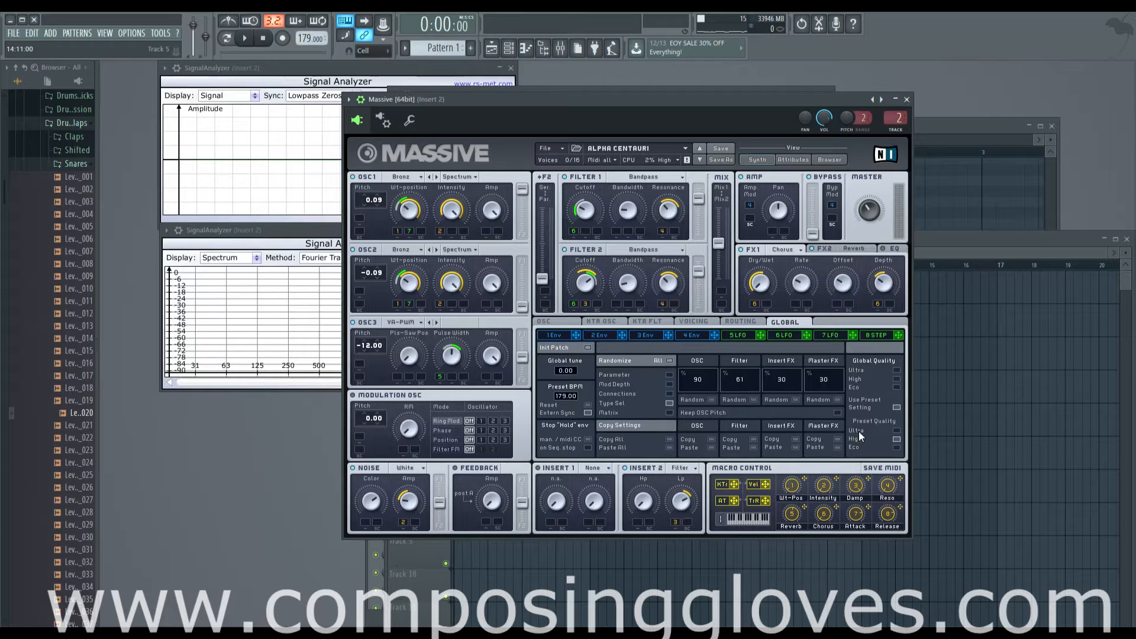
click(897, 431)
Step: Force the global quality to Ultra and step through the presets up to Banged
click(898, 370)
click(699, 160)
click(699, 159)
click(699, 160)
click(699, 160)
click(700, 160)
click(700, 160)
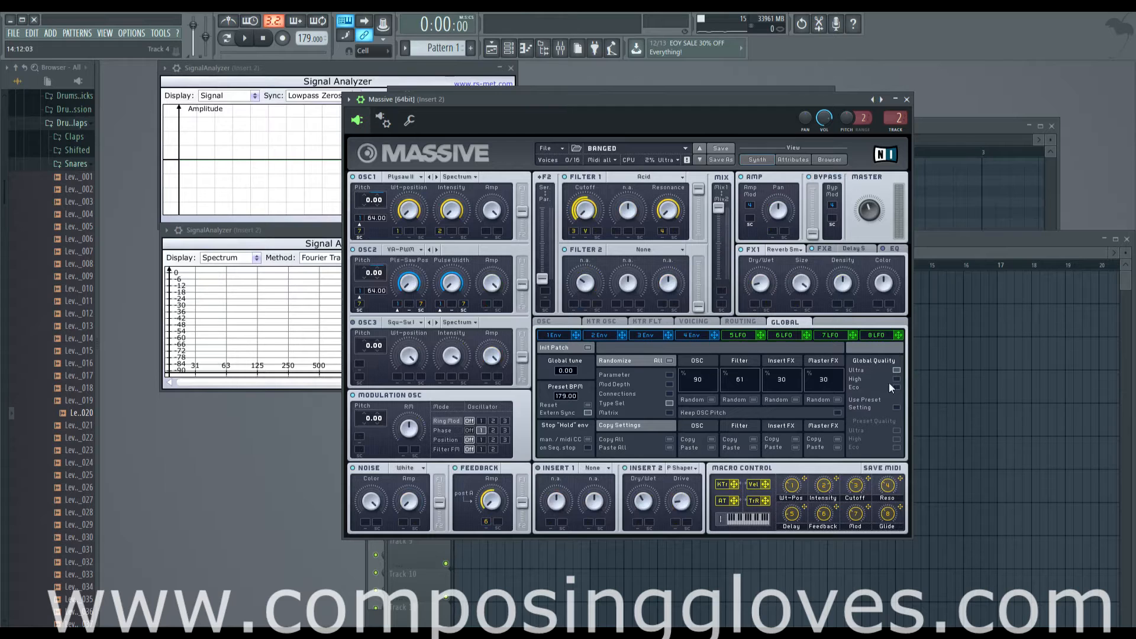
Step: Try High global quality, restore Use Preset Setting, and create a new blank sound
click(897, 379)
click(896, 406)
click(547, 151)
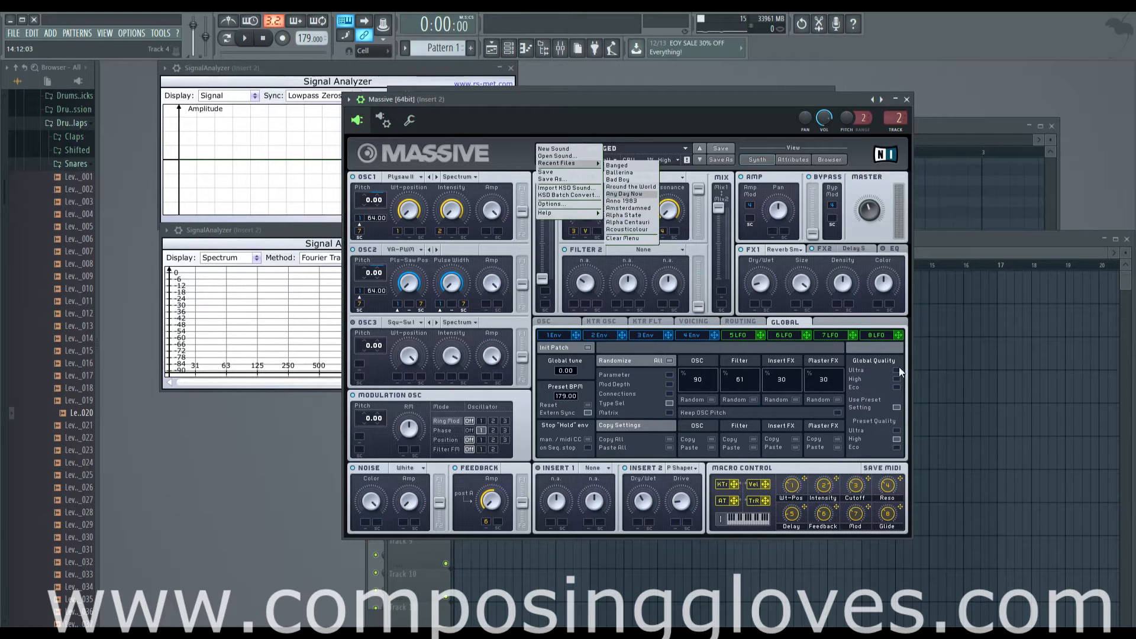
click(555, 150)
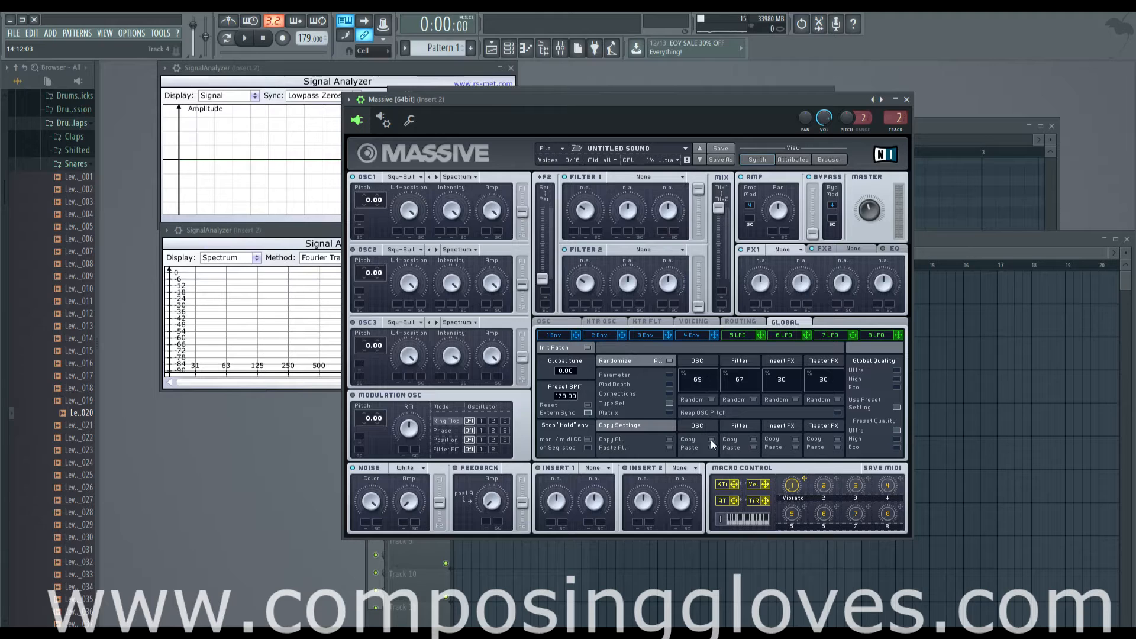
Step: Move the synth window up slightly, randomize all sections of the patch several times, and play a test note
drag(562, 99, 561, 79)
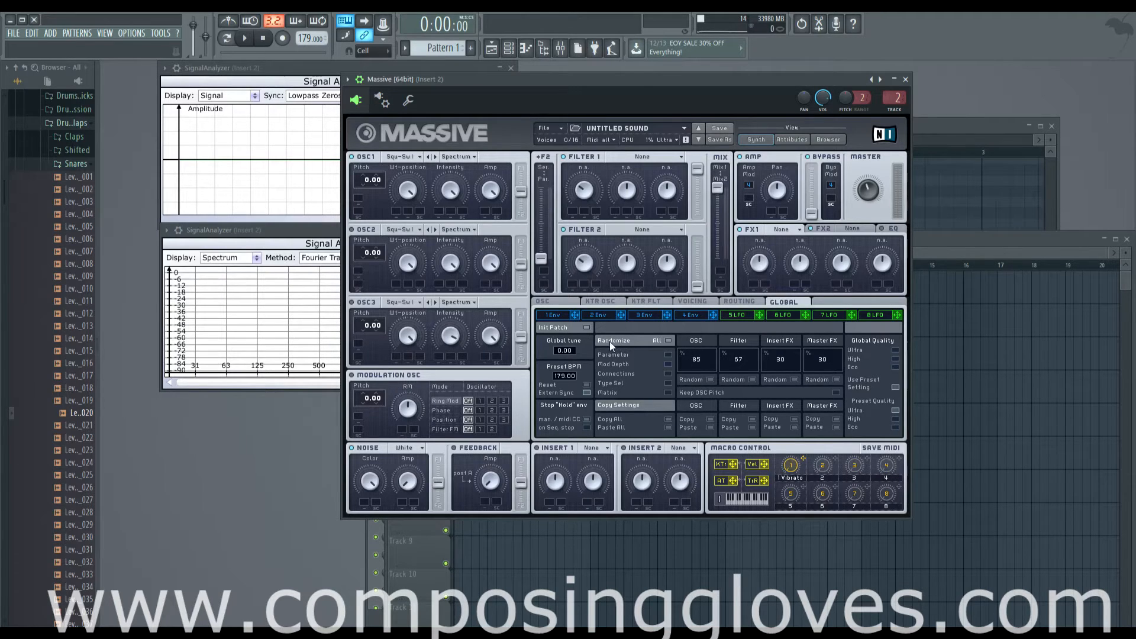
click(667, 339)
click(667, 340)
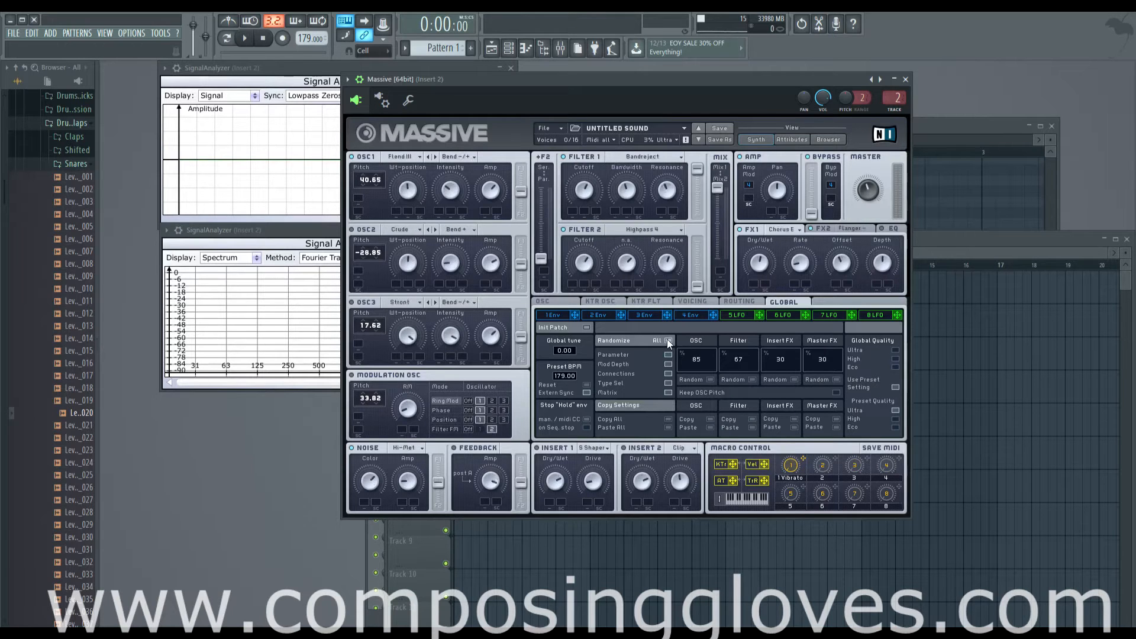
click(666, 340)
click(666, 340)
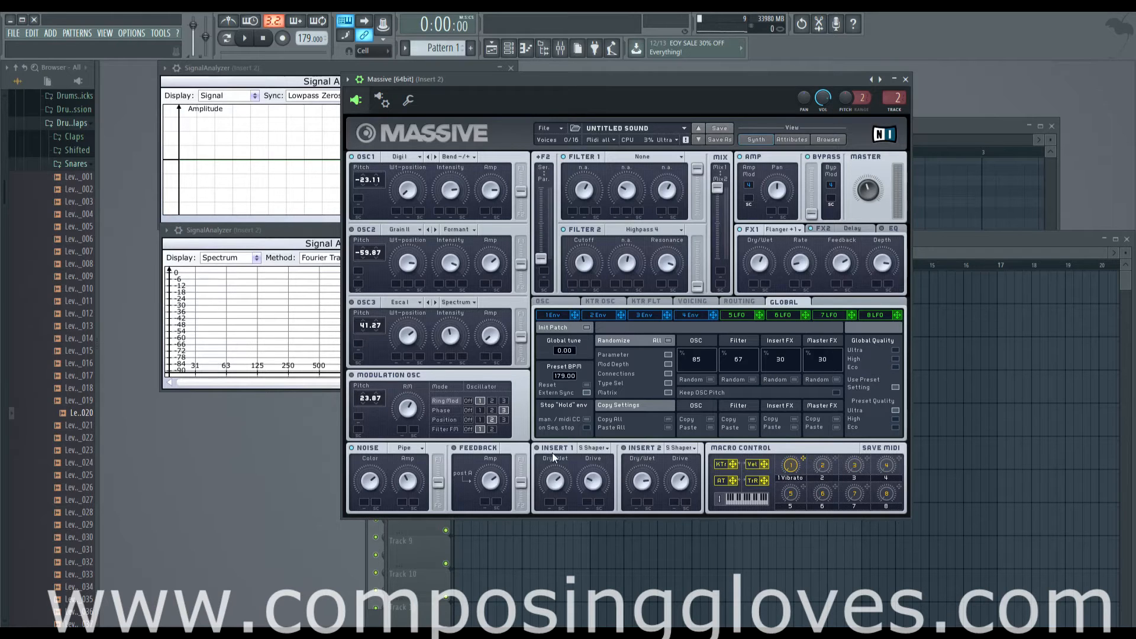
key(y)
Step: Lower the OSC randomize amount to 19% and randomize the whole patch again
drag(698, 381, 701, 421)
drag(702, 400, 701, 394)
click(666, 342)
click(666, 342)
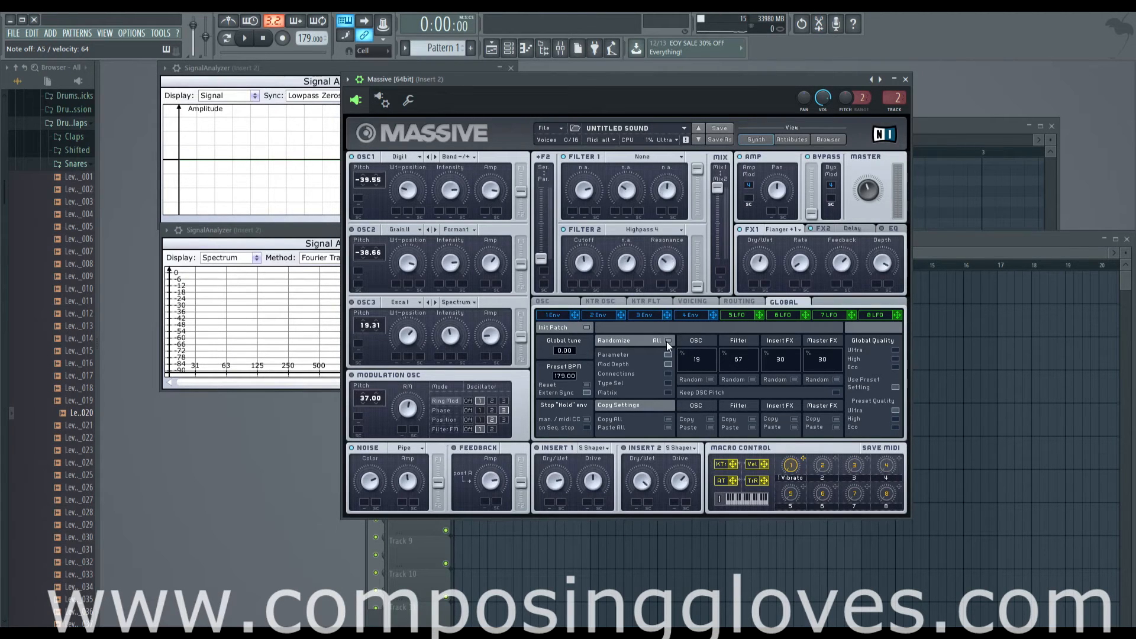
Step: Set the randomize amounts to 48% Filter, 23% Insert FX and 29% Master FX, show the EQ, and randomize all again
drag(738, 355, 733, 363)
click(895, 228)
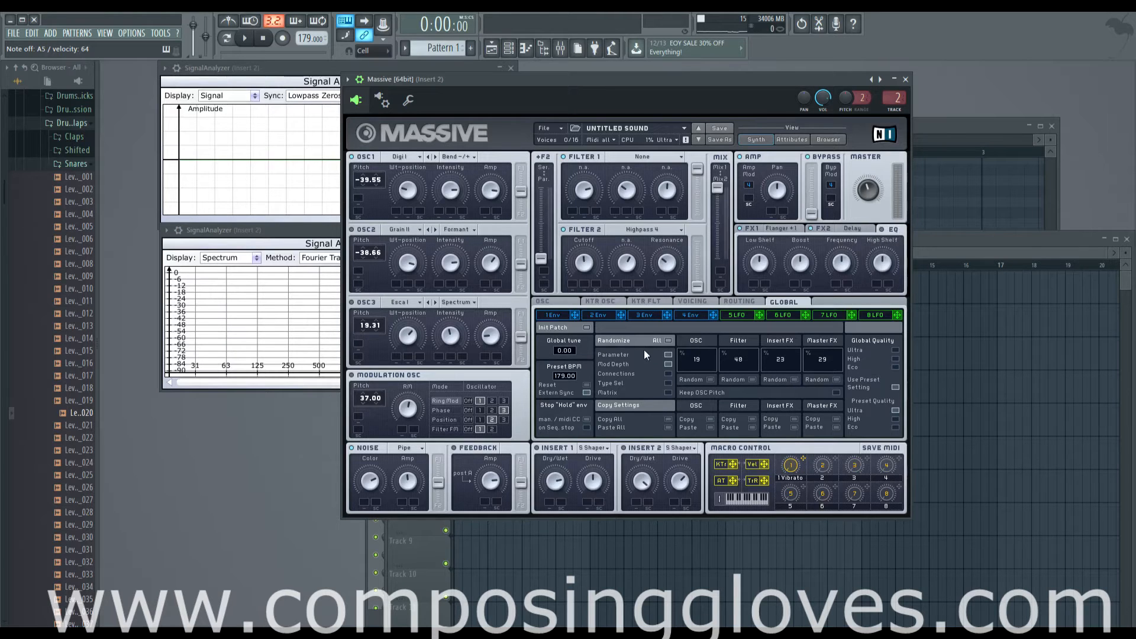
click(667, 340)
click(668, 340)
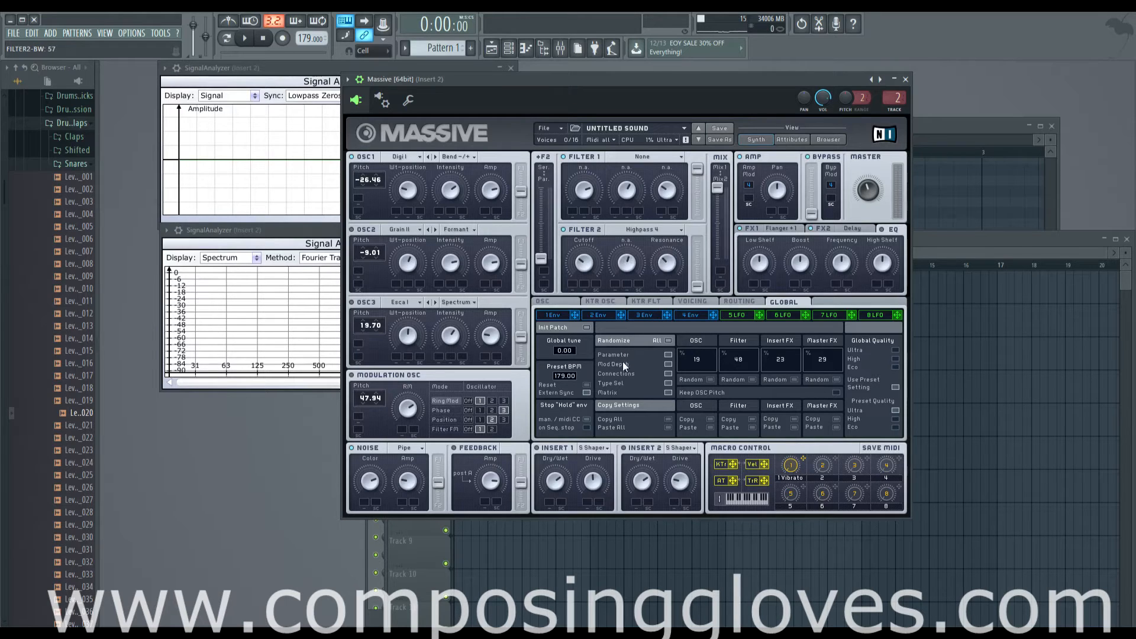
Step: Assign envelope 3 as modulator to OSC1's Wt-position and Filter 1's middle knob, and randomize the whole patch
click(644, 315)
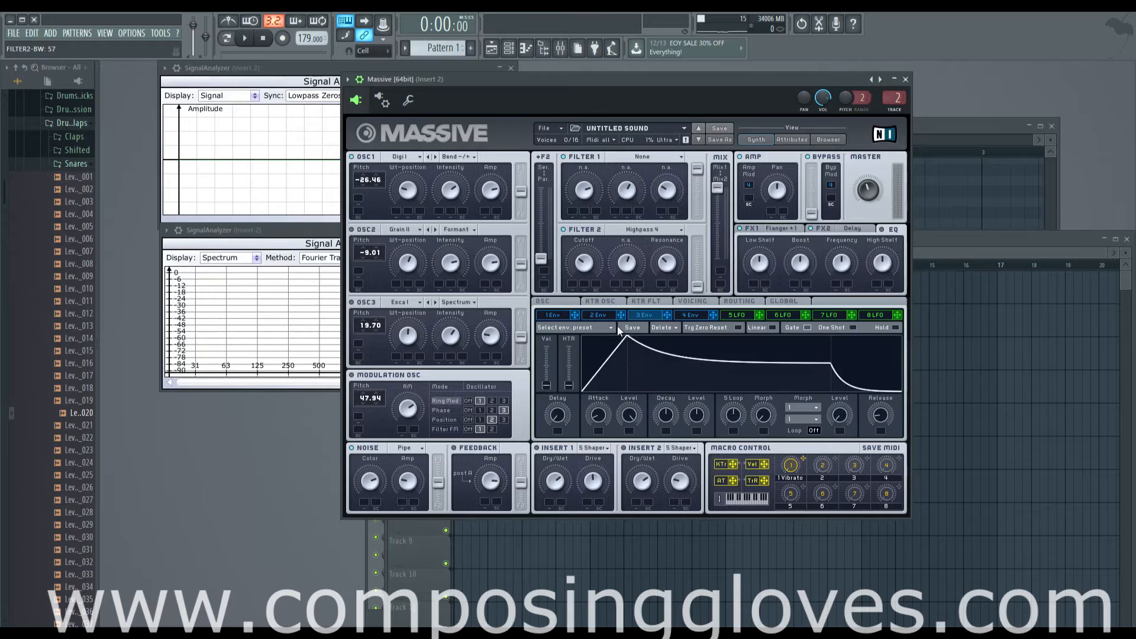
click(658, 303)
click(681, 301)
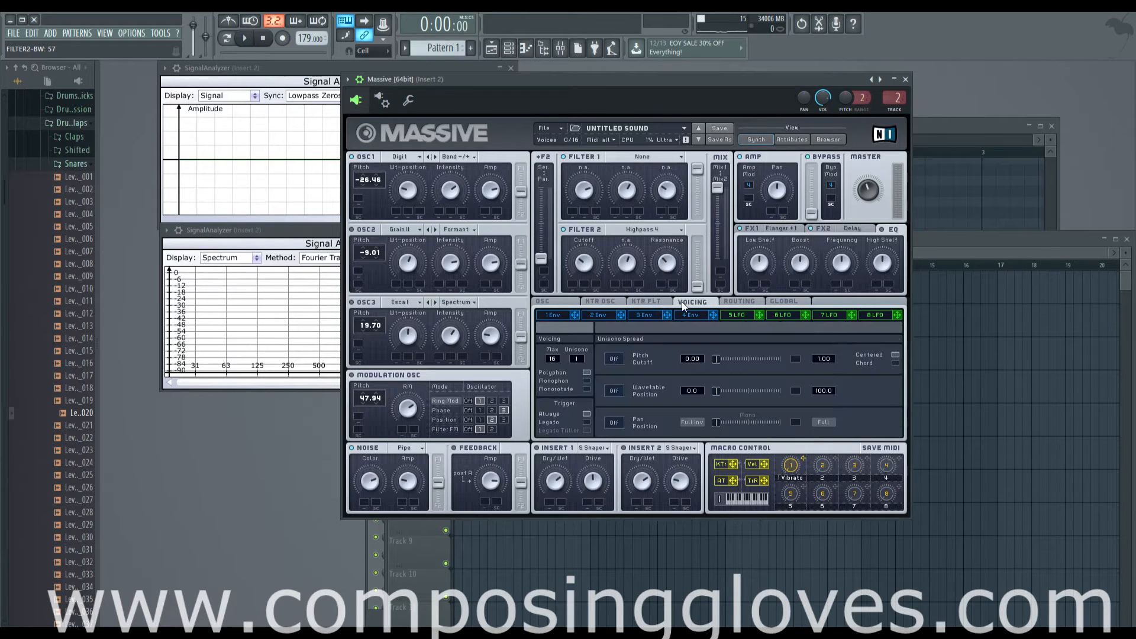
click(782, 303)
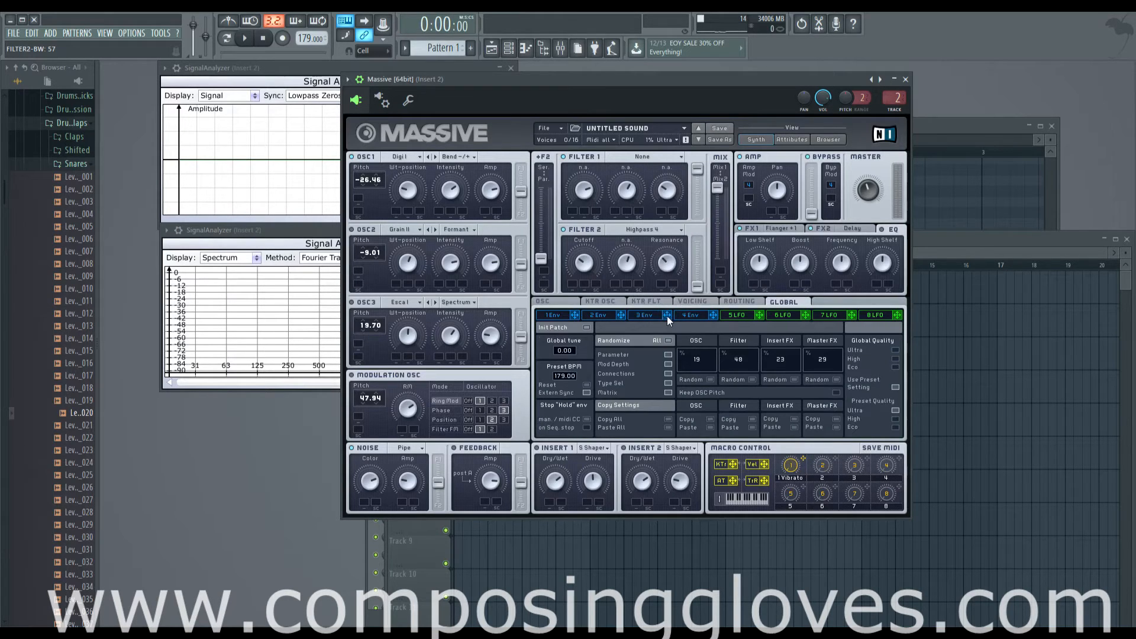
drag(658, 313, 390, 219)
drag(616, 214, 615, 211)
click(668, 341)
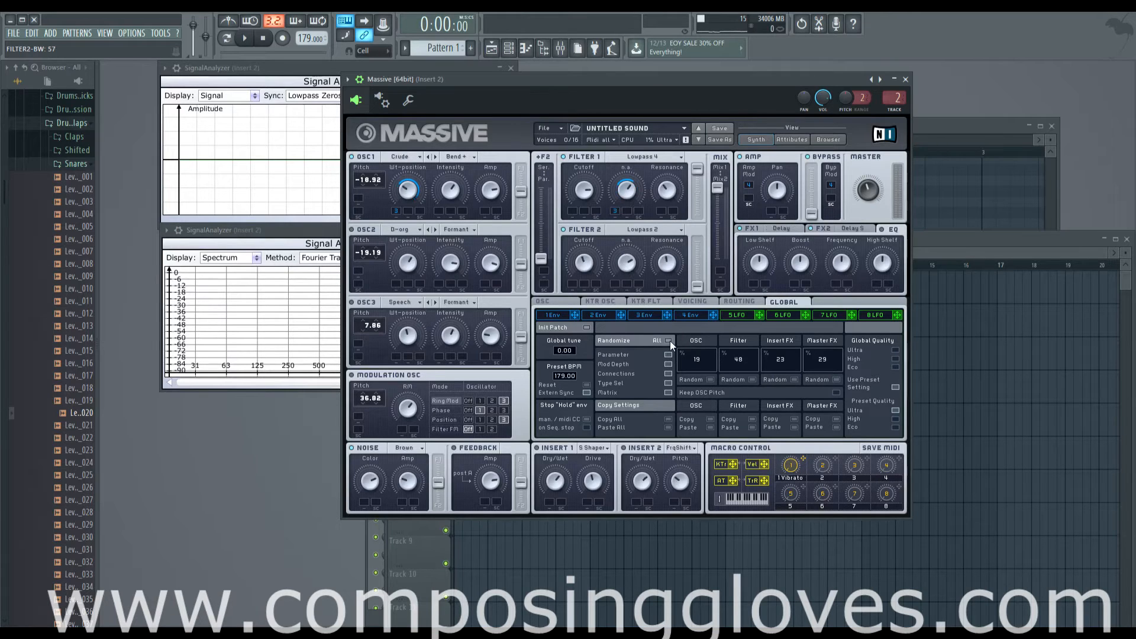
Step: Randomize all sections repeatedly so the oscillators, filters, effects and modulation connections keep changing
click(668, 342)
click(669, 341)
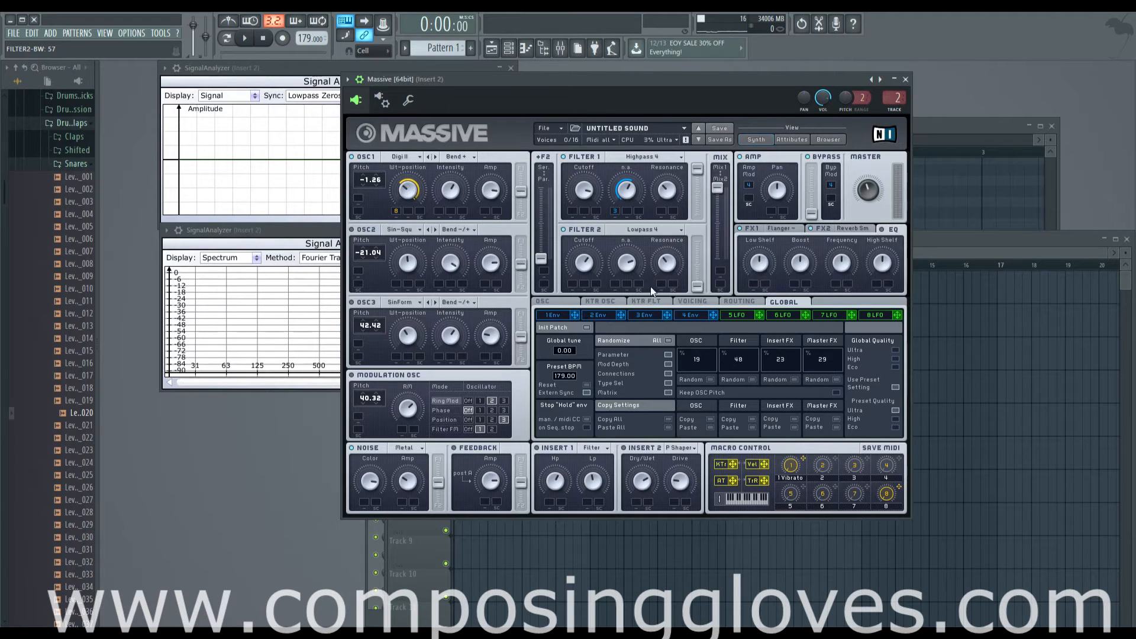
click(669, 341)
click(669, 339)
click(668, 339)
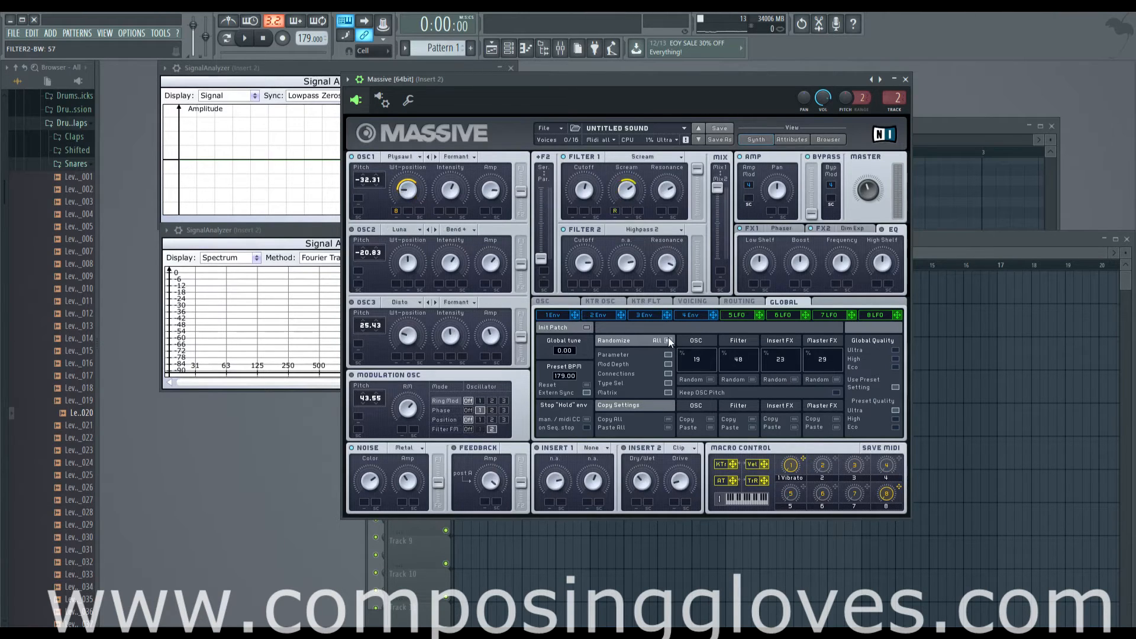
click(669, 338)
click(668, 340)
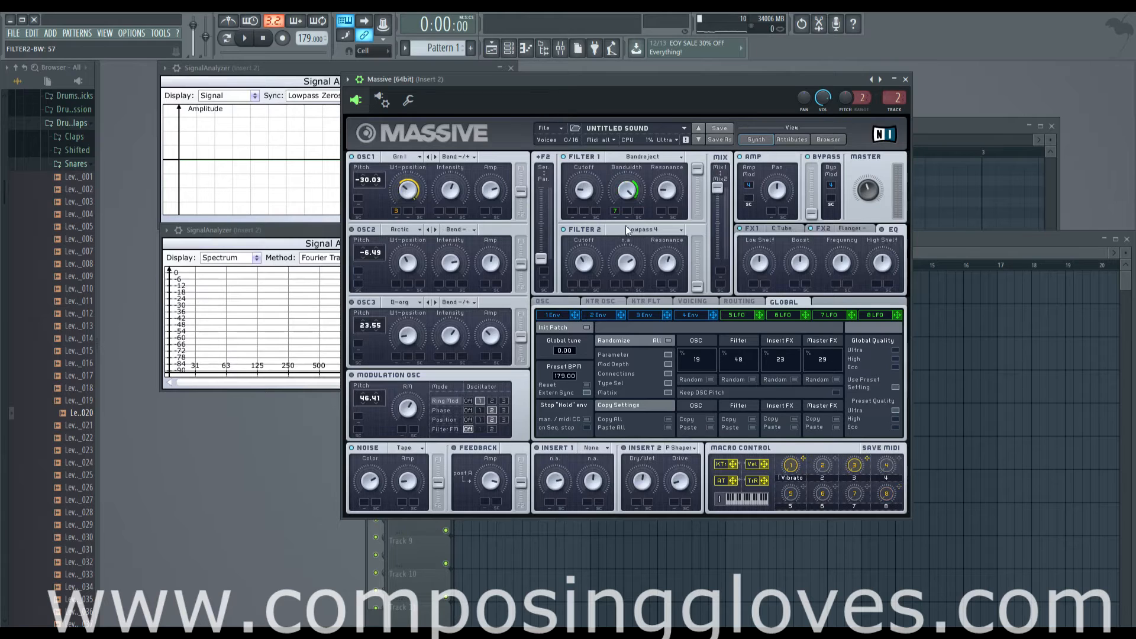
click(668, 341)
click(668, 341)
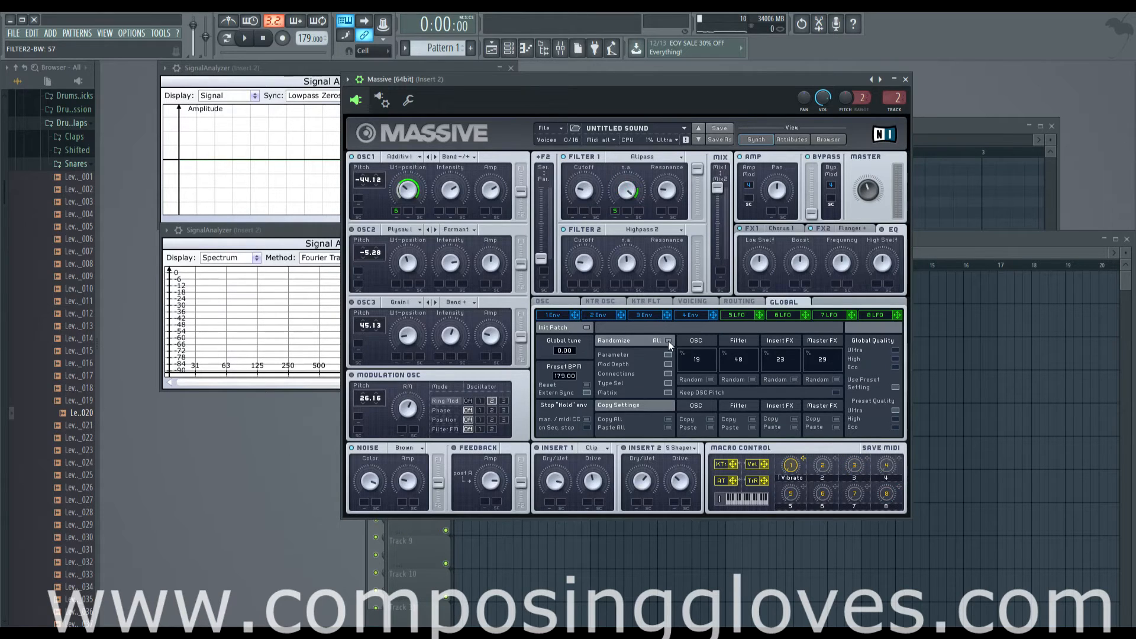
click(668, 341)
click(669, 341)
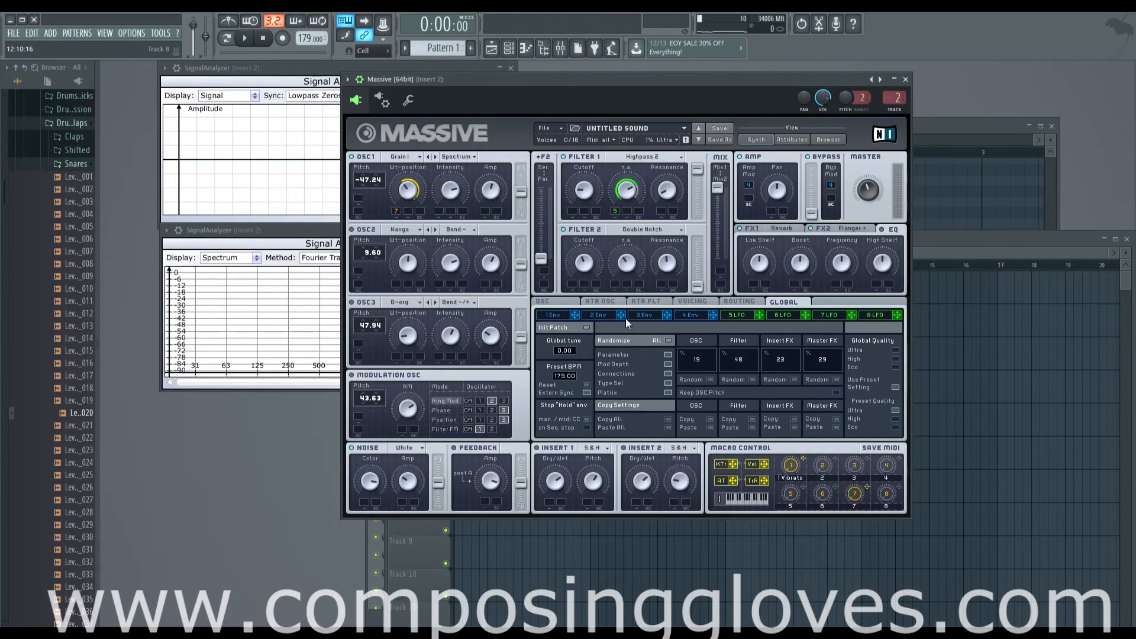
click(669, 340)
click(669, 340)
click(668, 340)
click(668, 340)
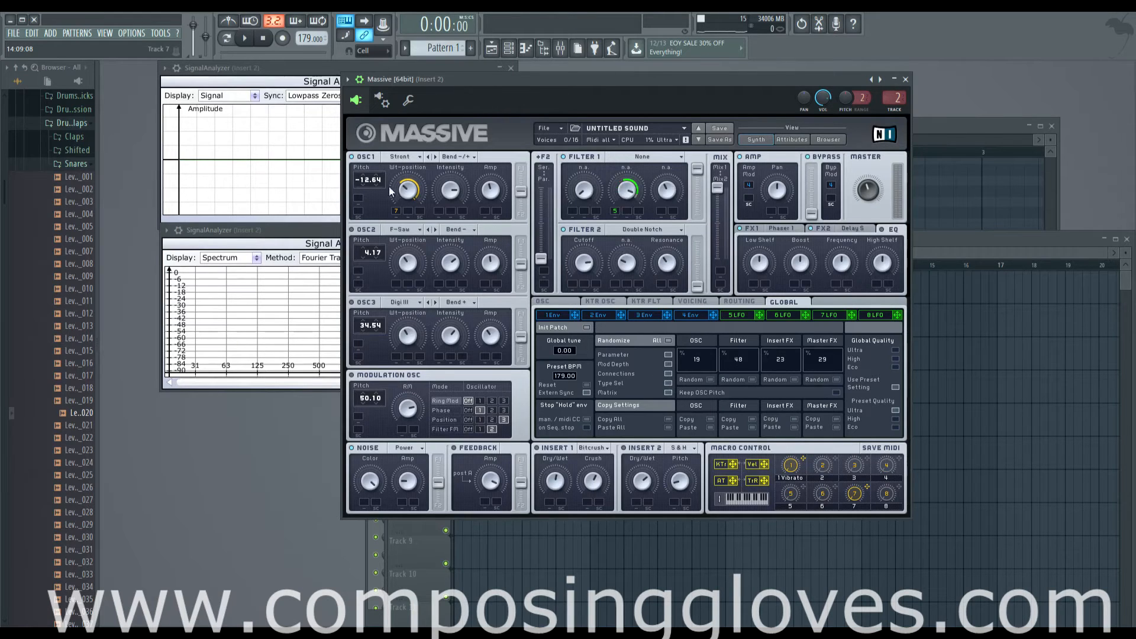
click(667, 342)
click(667, 342)
click(666, 341)
click(667, 341)
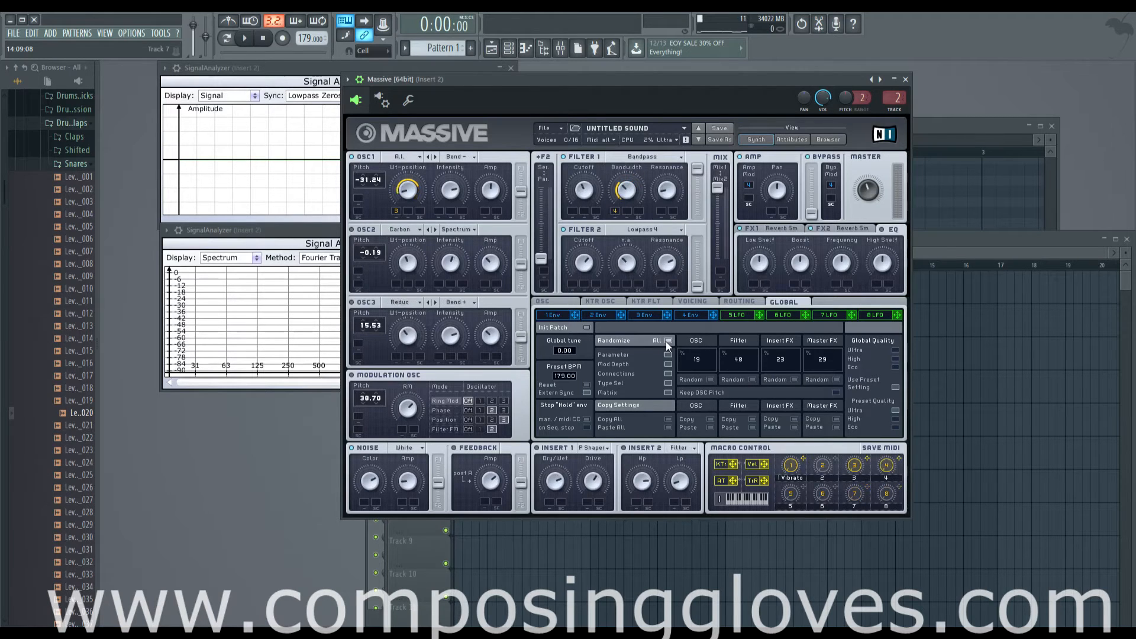
click(667, 341)
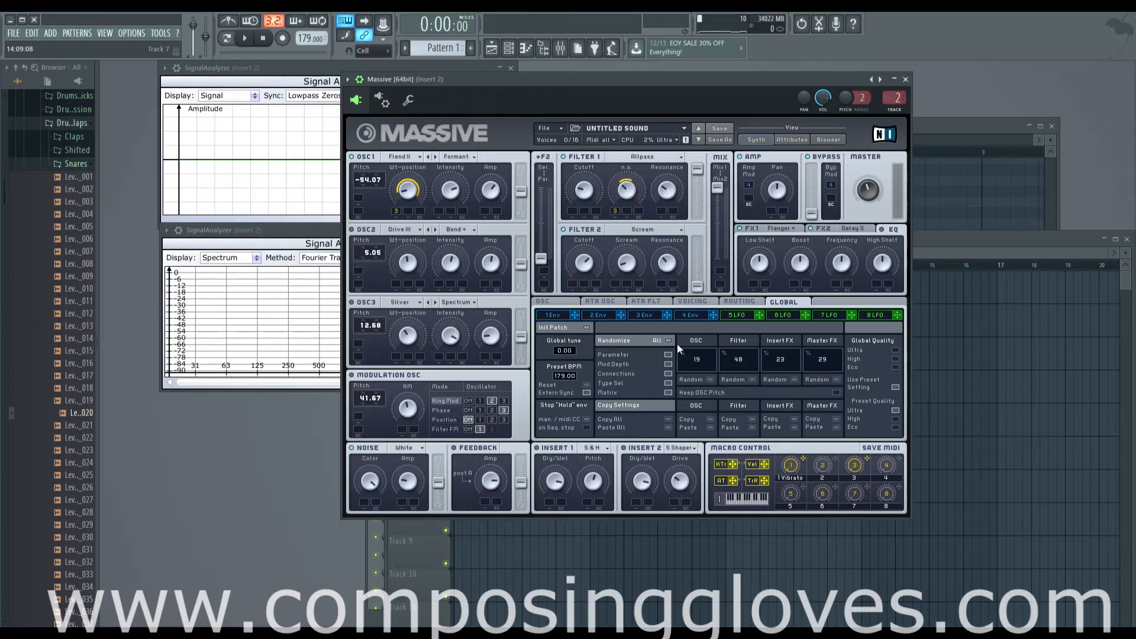
click(666, 341)
click(667, 340)
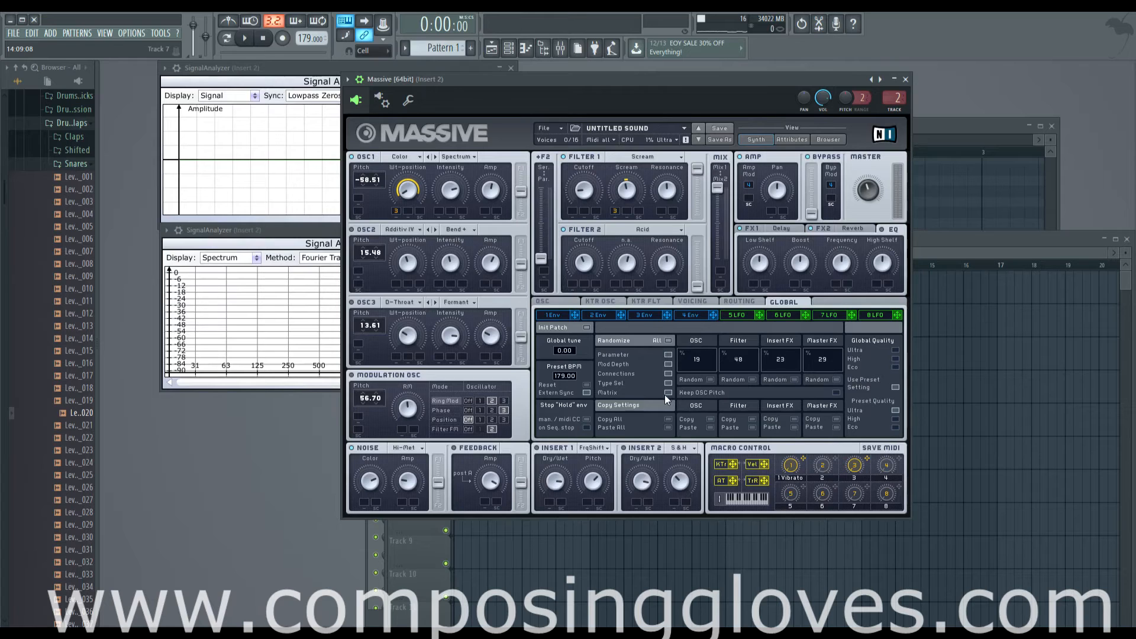
Step: Review the filter key tracking, voicing, oscillator key tracking and OSC pages, and randomize the whole patch once more
click(642, 302)
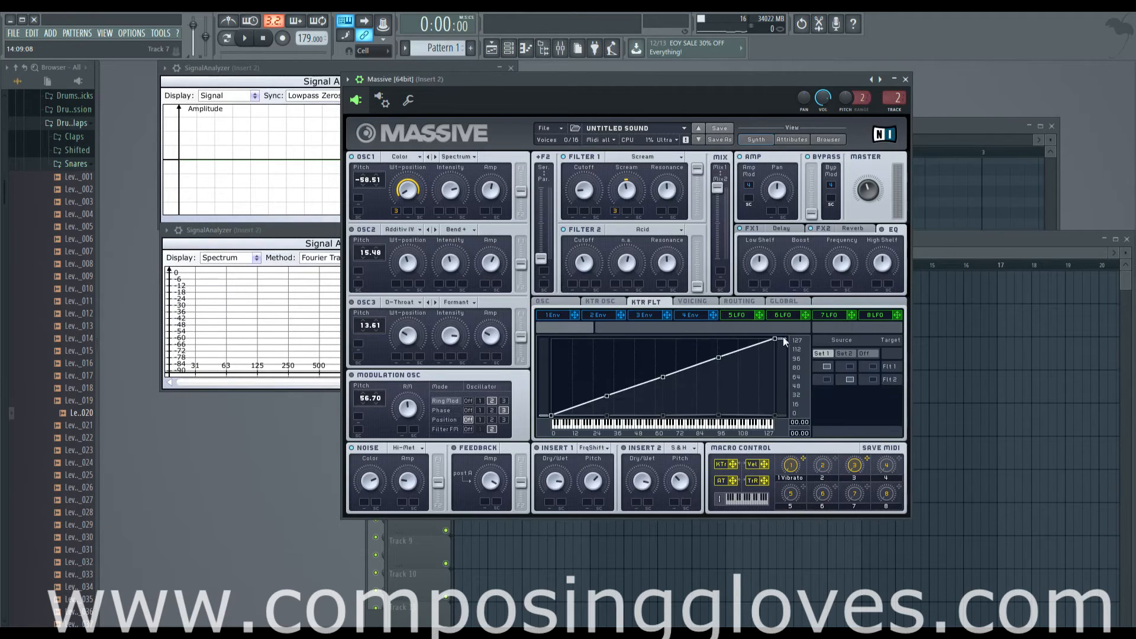
click(691, 302)
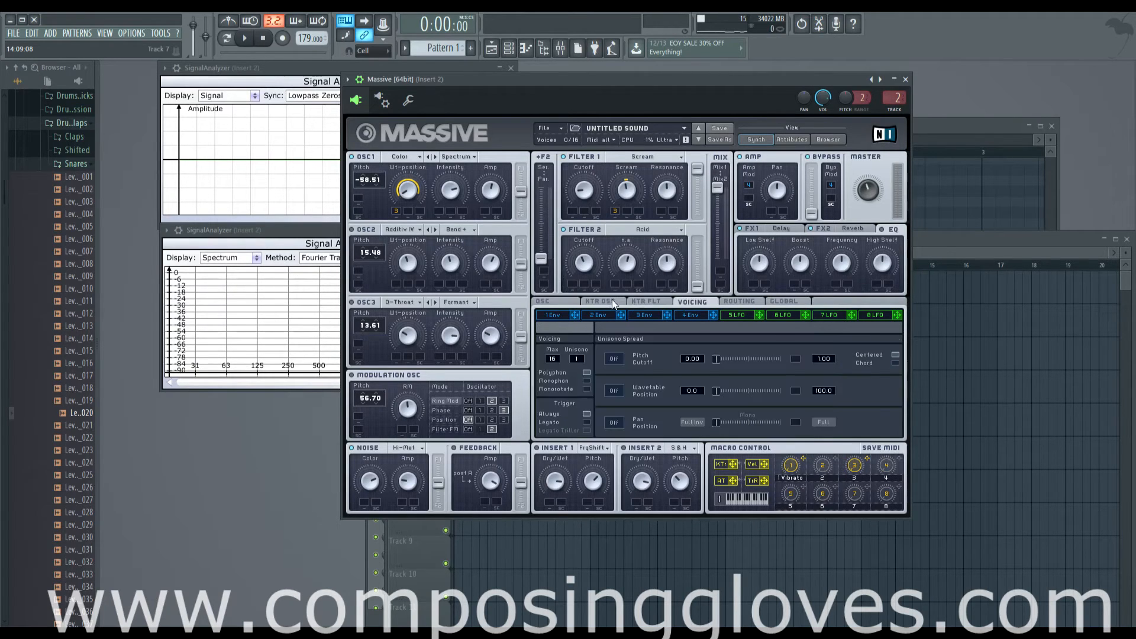
click(611, 299)
click(550, 302)
click(779, 303)
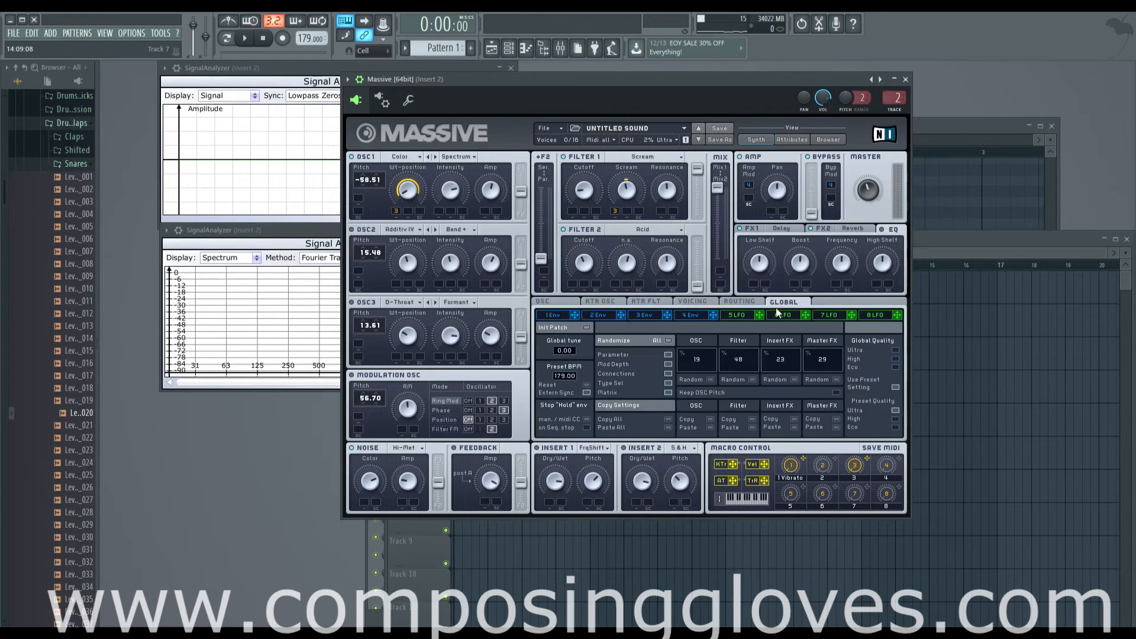
click(668, 341)
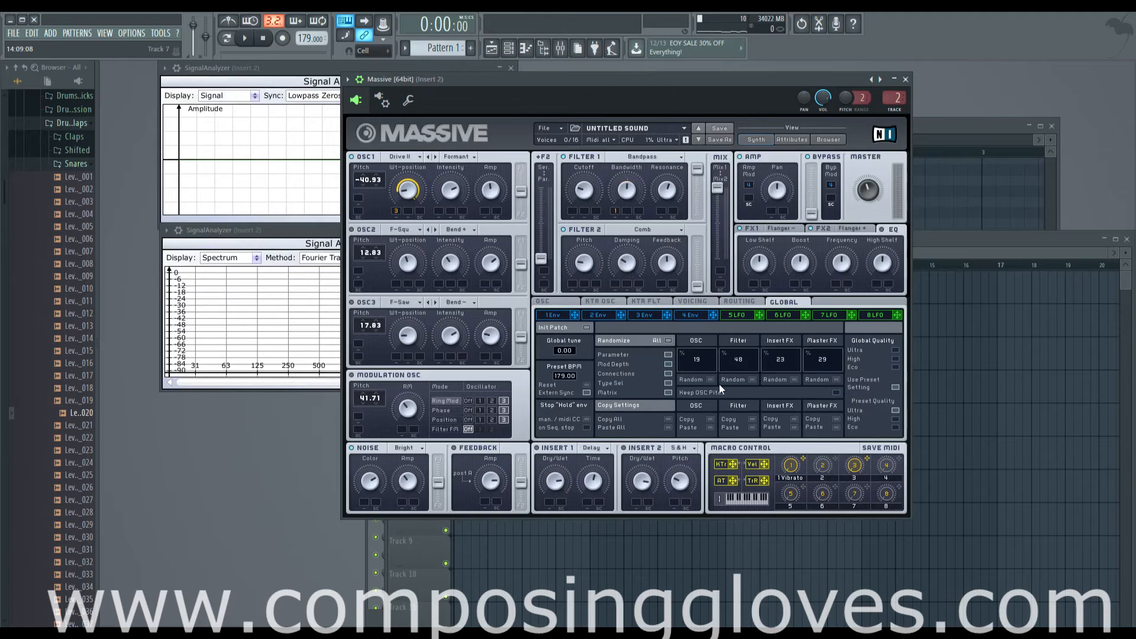
Step: Randomize only the oscillator section several times using the 19% amount
click(709, 380)
click(709, 380)
click(708, 380)
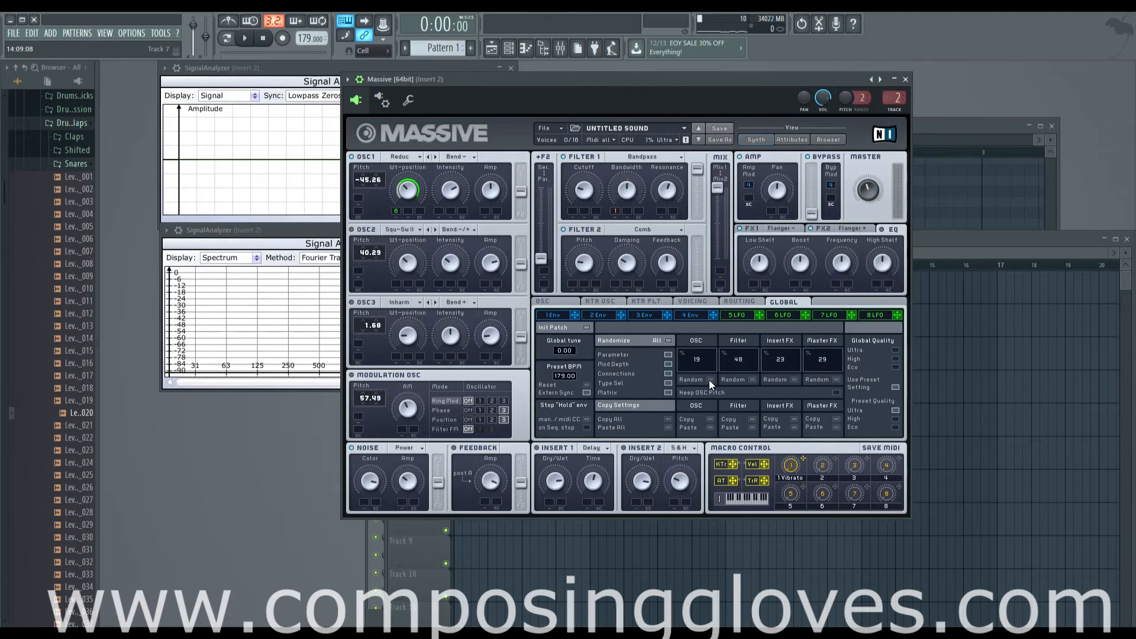
click(709, 380)
click(709, 380)
Step: Randomize only the filter section several times using the 48% amount
click(752, 379)
click(752, 380)
click(753, 380)
click(753, 379)
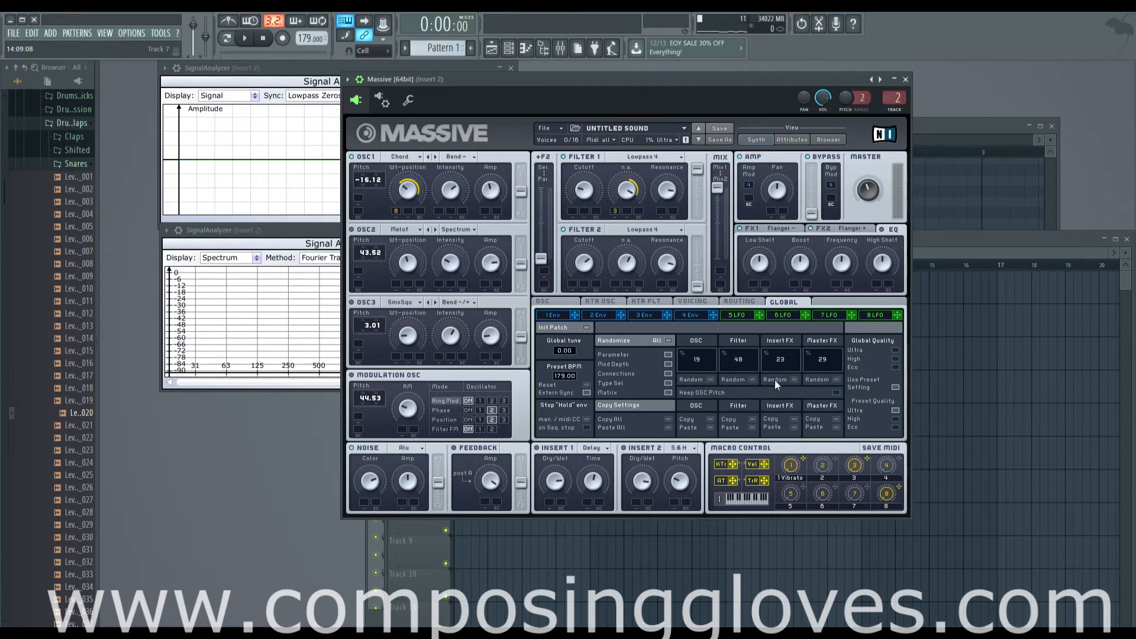
Step: Randomize the Insert FX several times at 23% and the Master FX several times at 29%
click(791, 380)
click(791, 380)
click(791, 379)
click(792, 380)
click(836, 379)
click(836, 379)
click(836, 378)
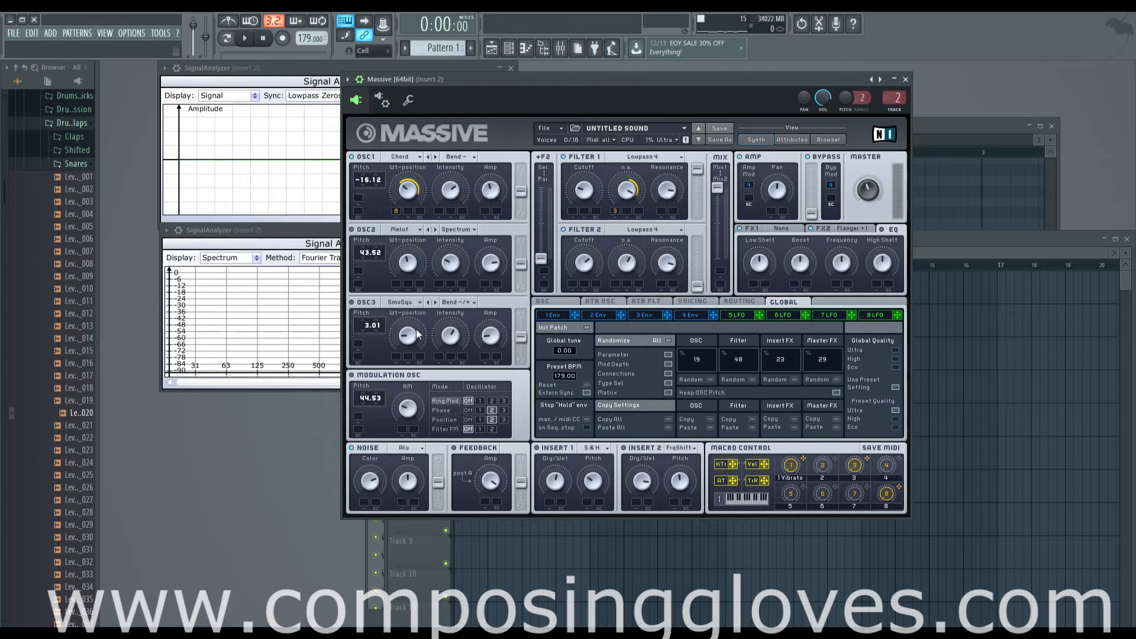
Step: Randomize the oscillator section again with the OSC pitches kept
click(709, 379)
click(708, 379)
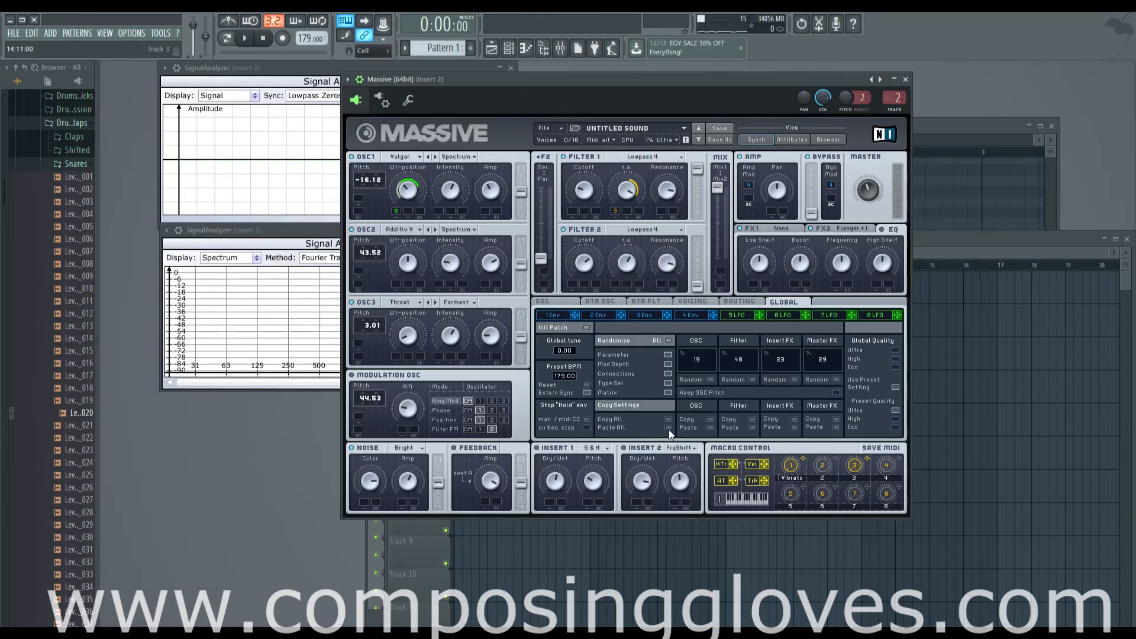
Step: Create a new blank sound, paste all copied settings into it, and play a test note
click(548, 125)
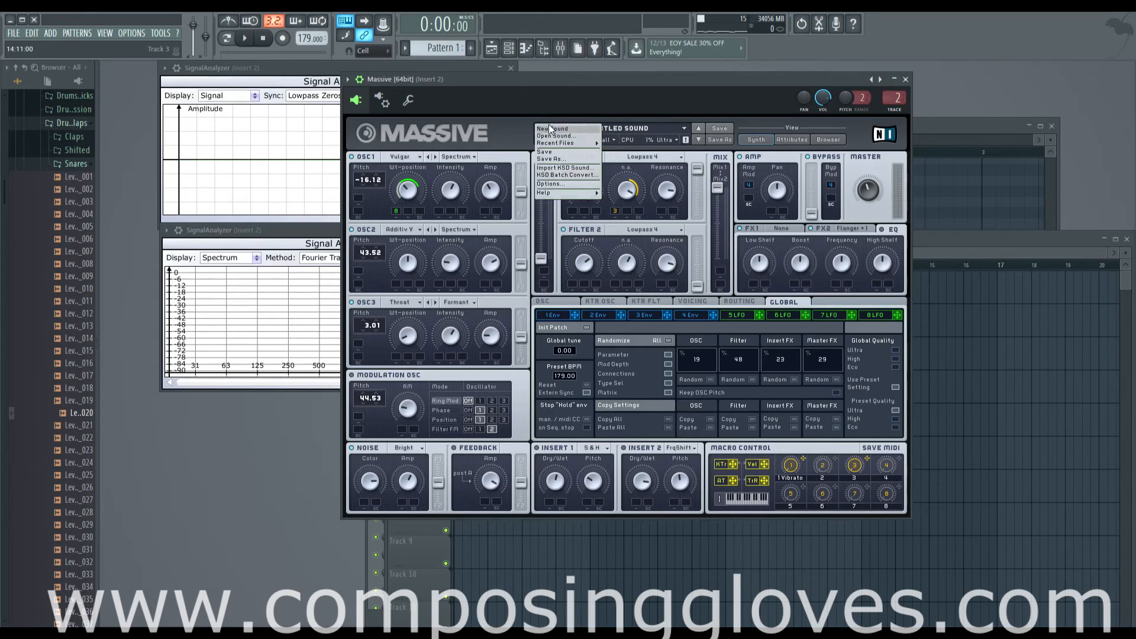
click(566, 130)
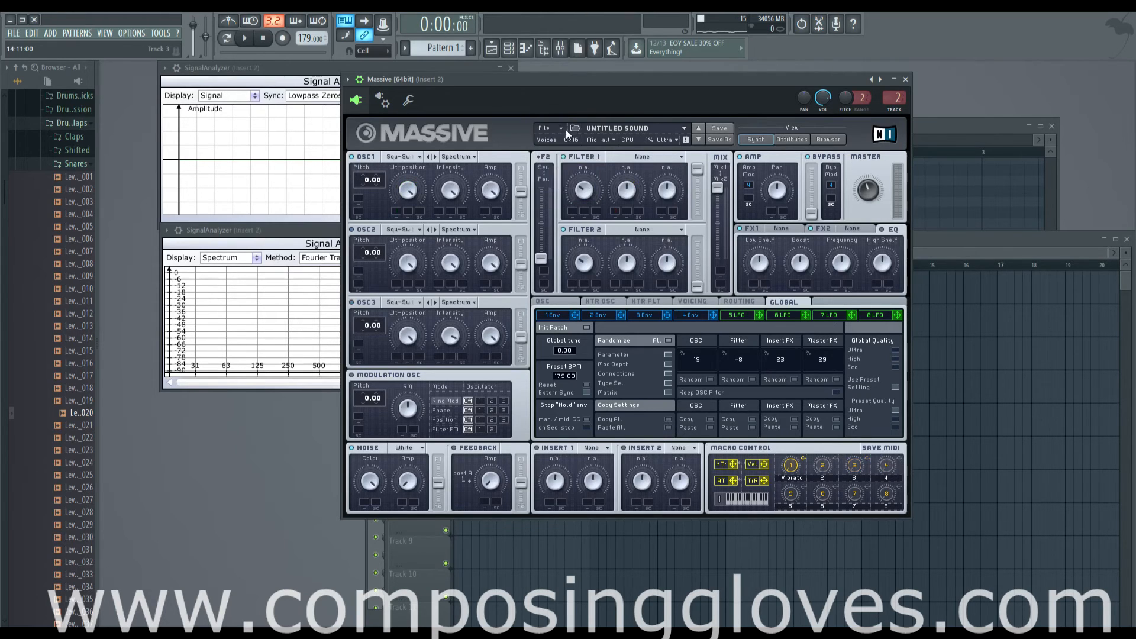
click(669, 427)
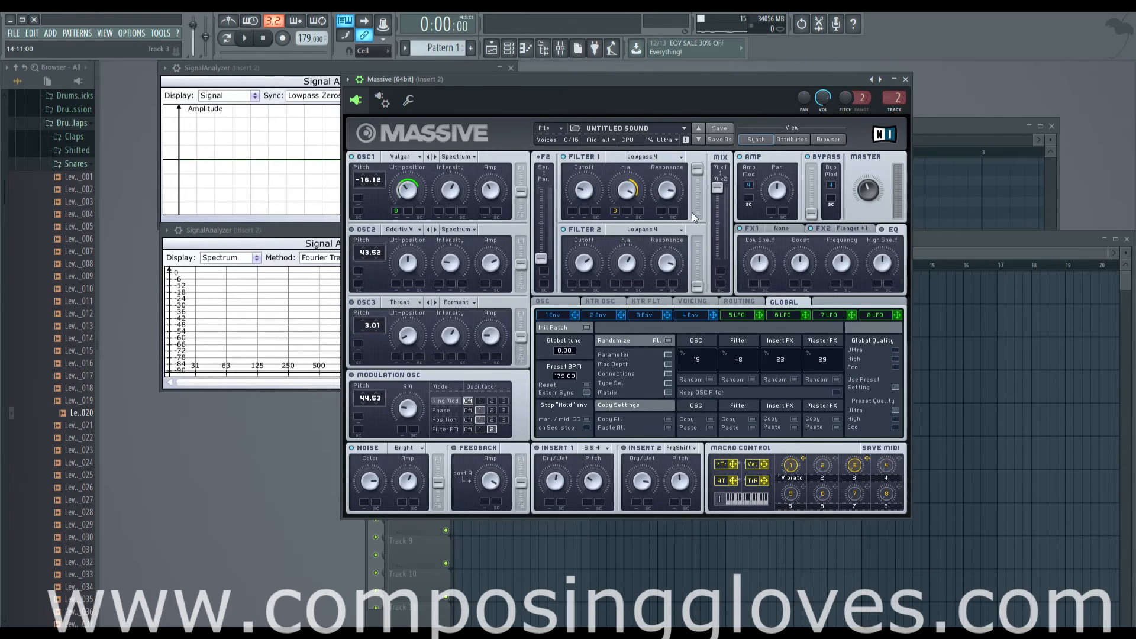
key(m)
Step: Create another blank sound, paste only the copied OSC settings into it, and play test notes
click(563, 126)
click(566, 127)
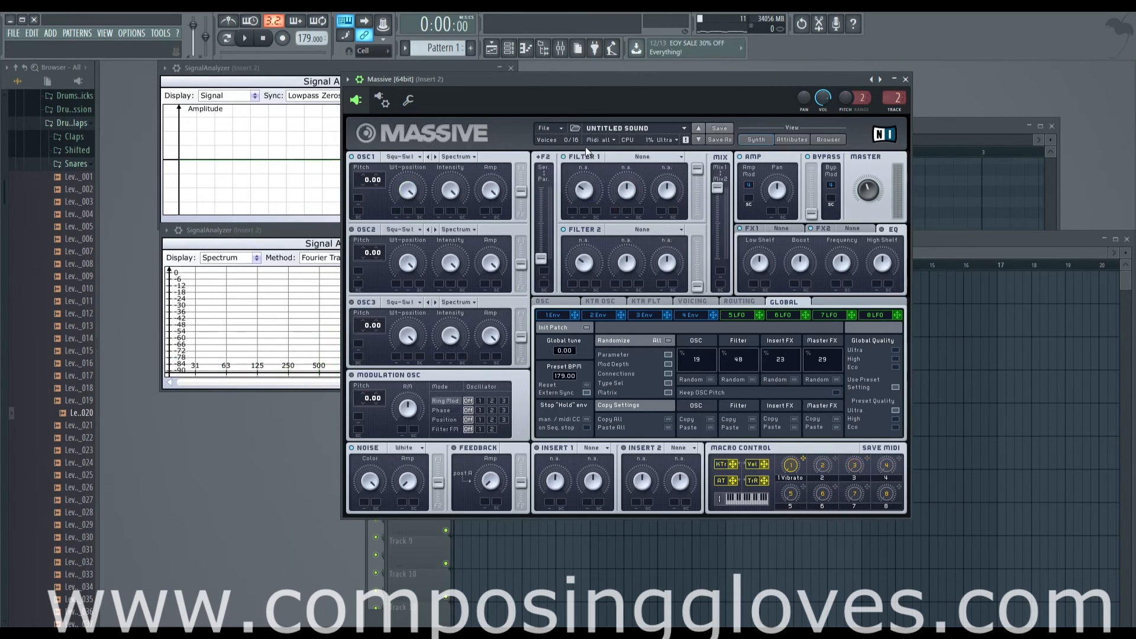
key(comma)
click(710, 427)
key(b)
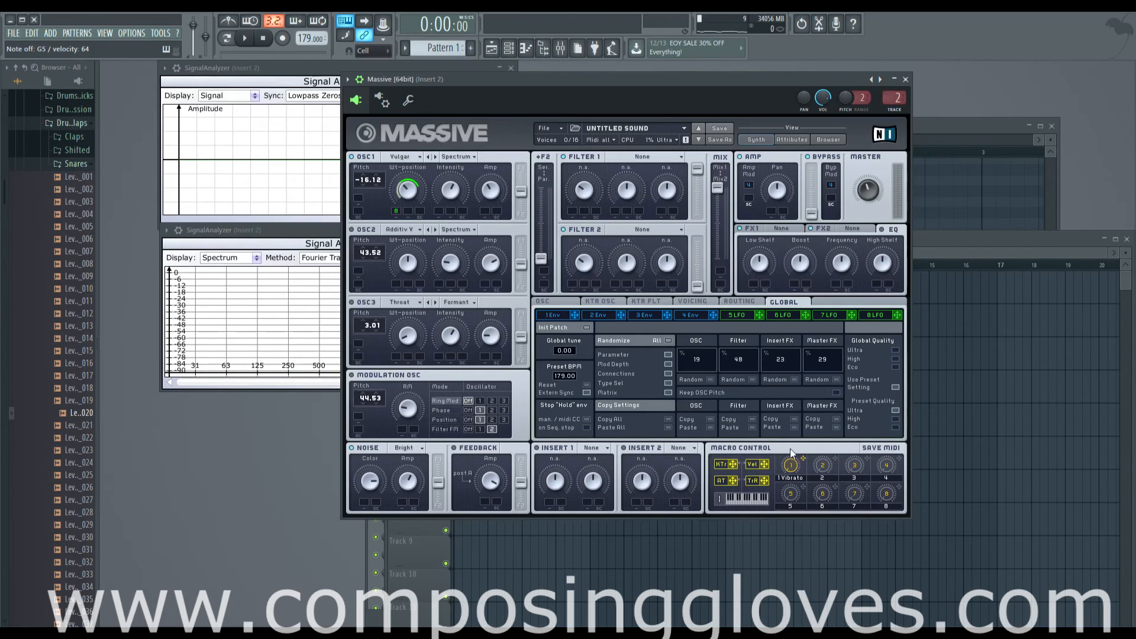
Step: With only Matrix left enabled as a randomize target, randomize all repeatedly to reshuffle the modulation oscillator's routing
click(651, 306)
click(790, 302)
click(669, 341)
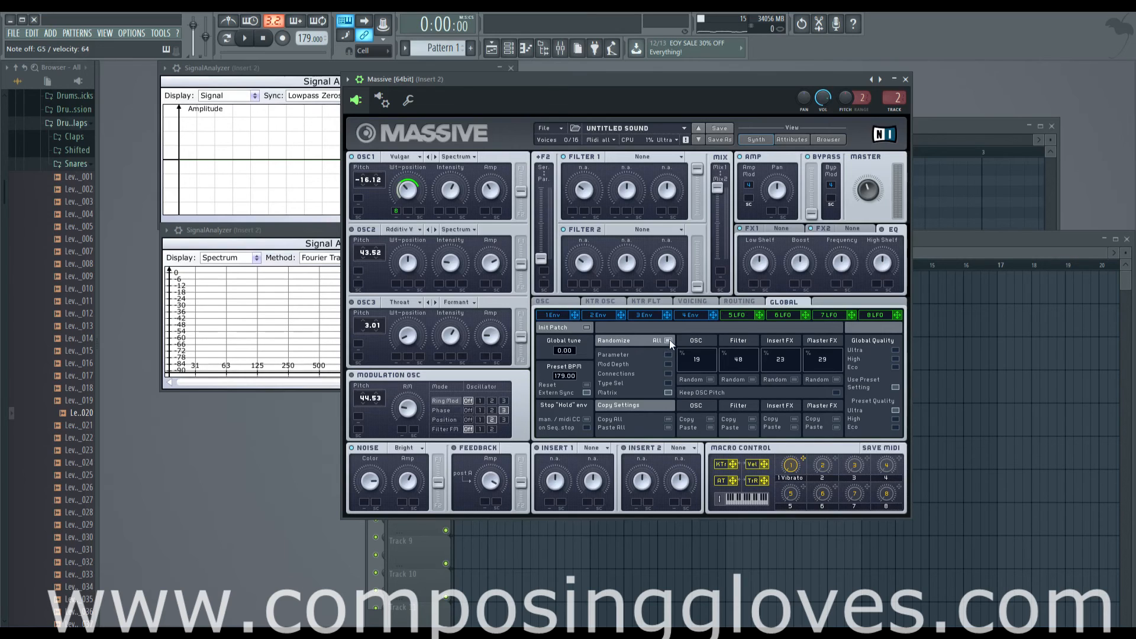
click(669, 341)
click(670, 341)
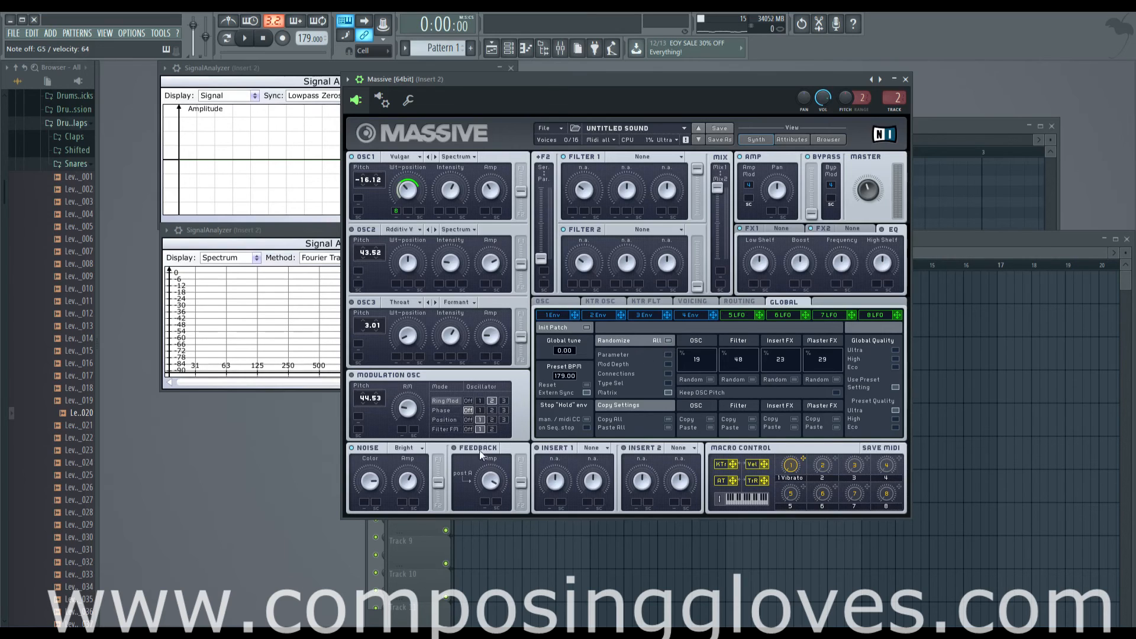
click(671, 341)
click(671, 341)
click(671, 342)
click(671, 341)
click(672, 340)
click(672, 341)
click(672, 341)
click(672, 341)
click(672, 341)
click(672, 340)
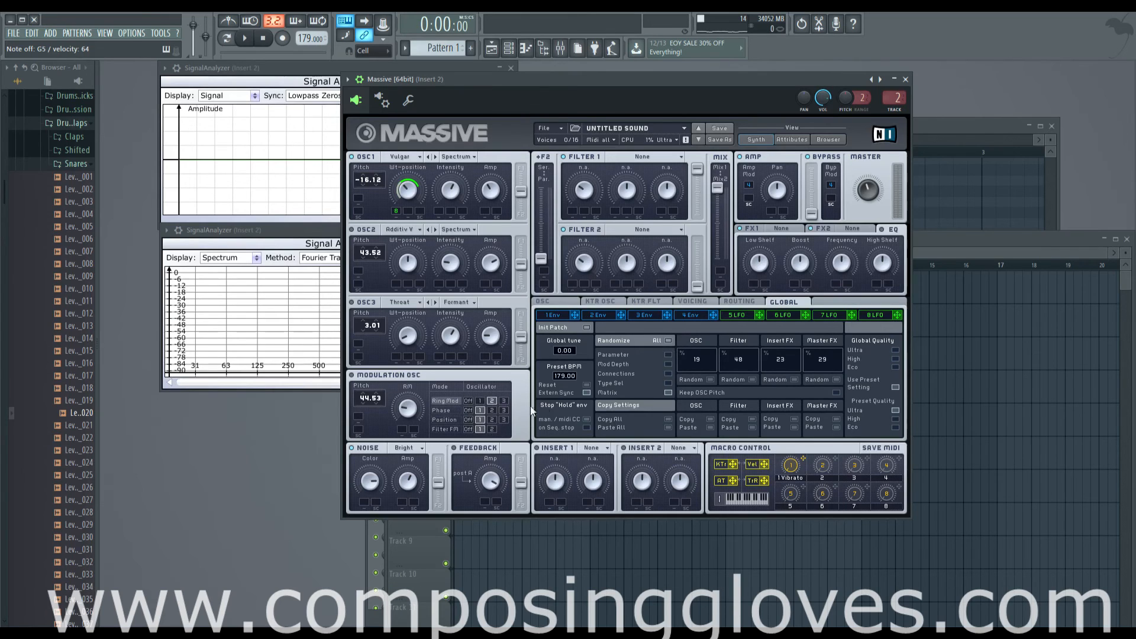